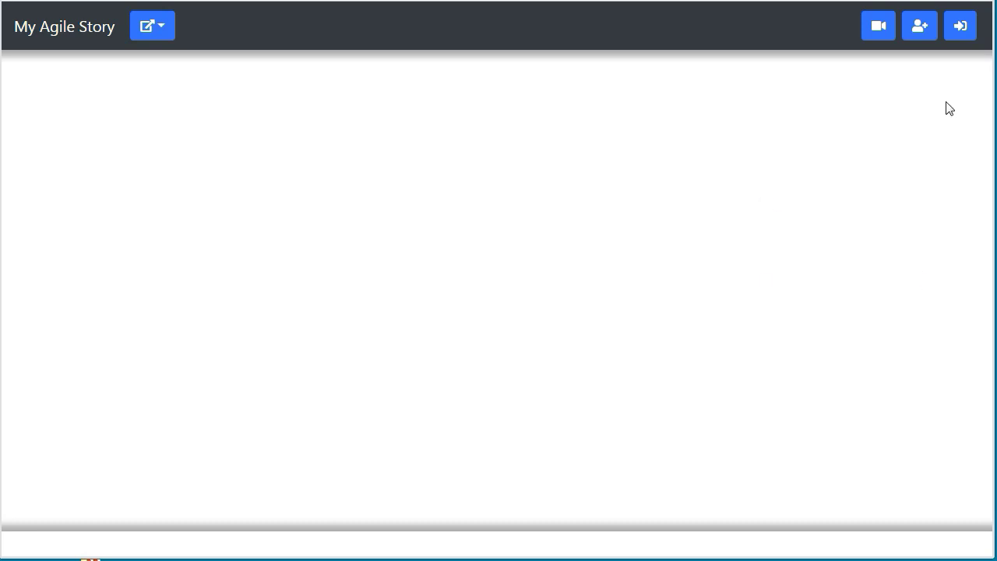
# Fill in the new developer's e-mail and password in Create new developer and submit it.
pyautogui.click(920, 27)
pyautogui.click(447, 129)
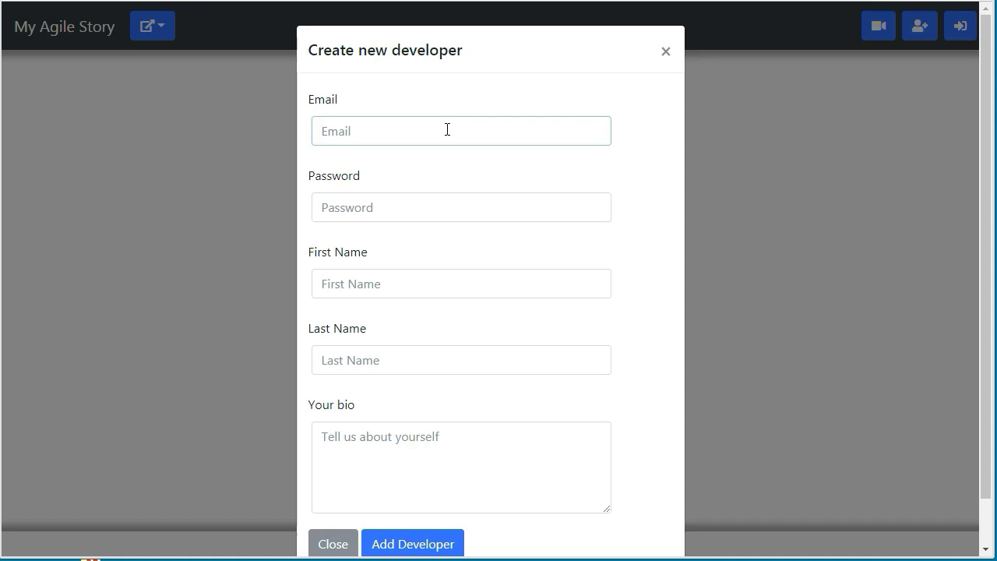
pyautogui.write('newuser@example.com')
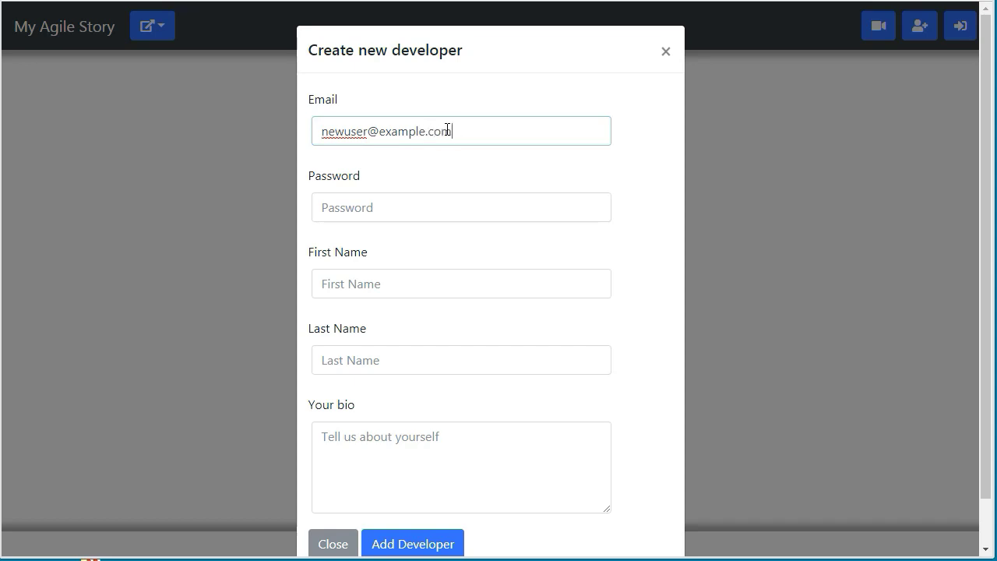
pyautogui.click(445, 219)
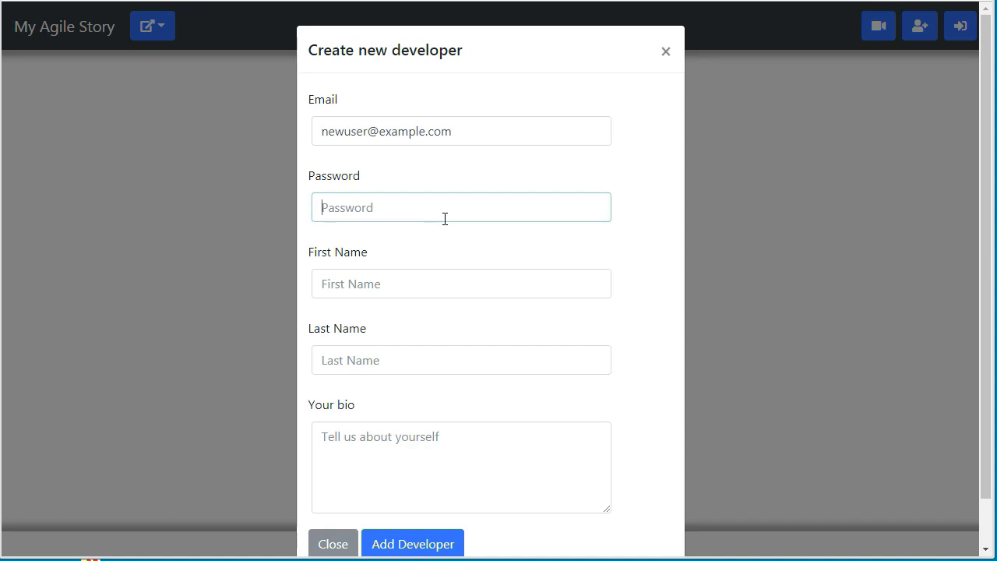
pyautogui.write('1234')
pyautogui.moveTo(466, 124); pyautogui.dragTo(305, 145)
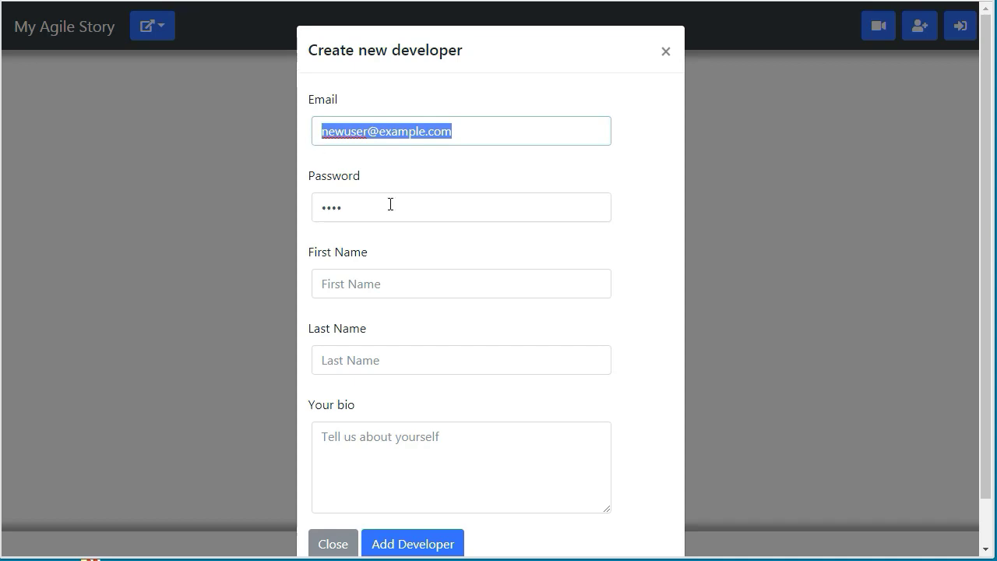
pyautogui.click(410, 544)
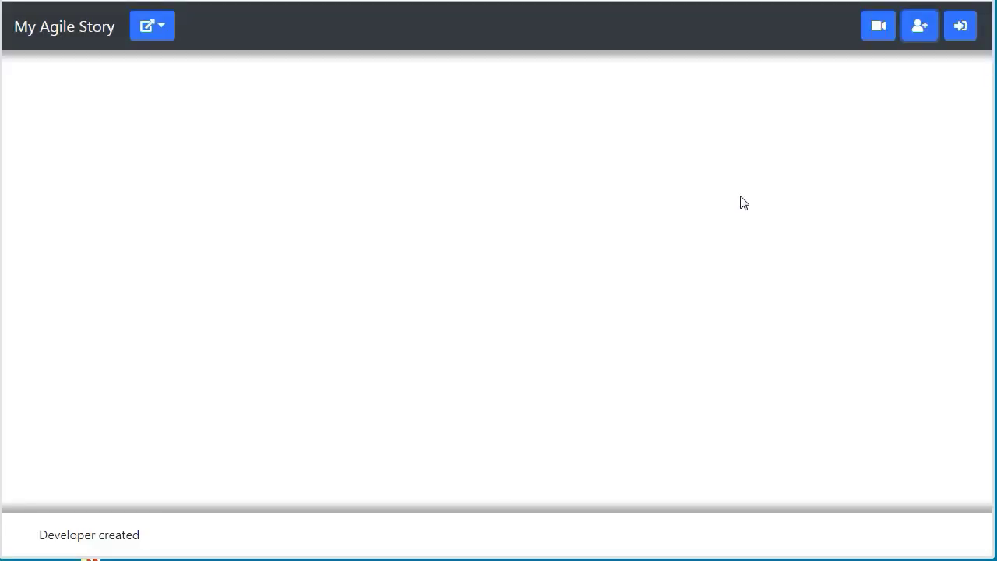
# Log in with the new developer's e-mail address and password.
pyautogui.click(964, 34)
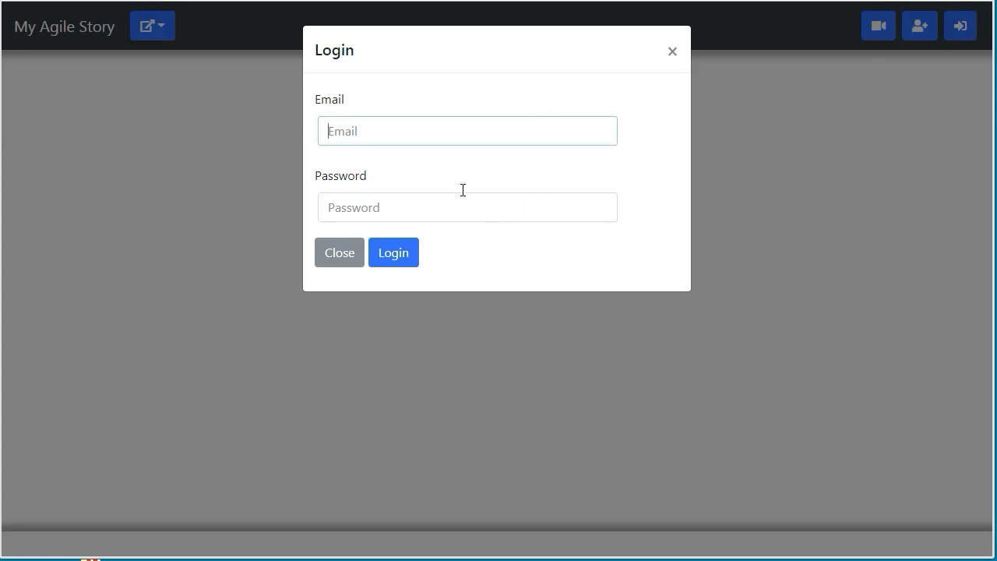
pyautogui.rightClick(422, 126)
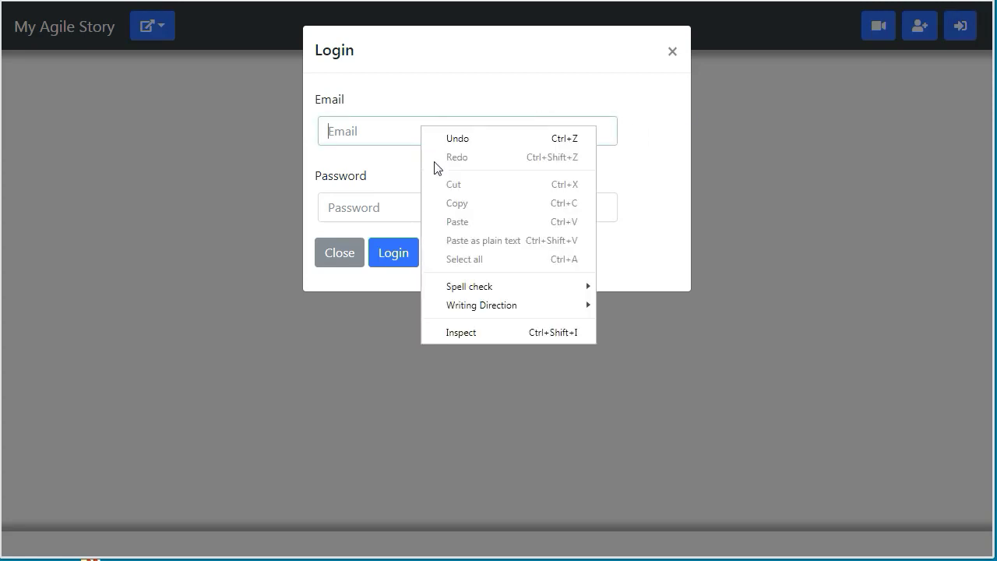
pyautogui.click(384, 128)
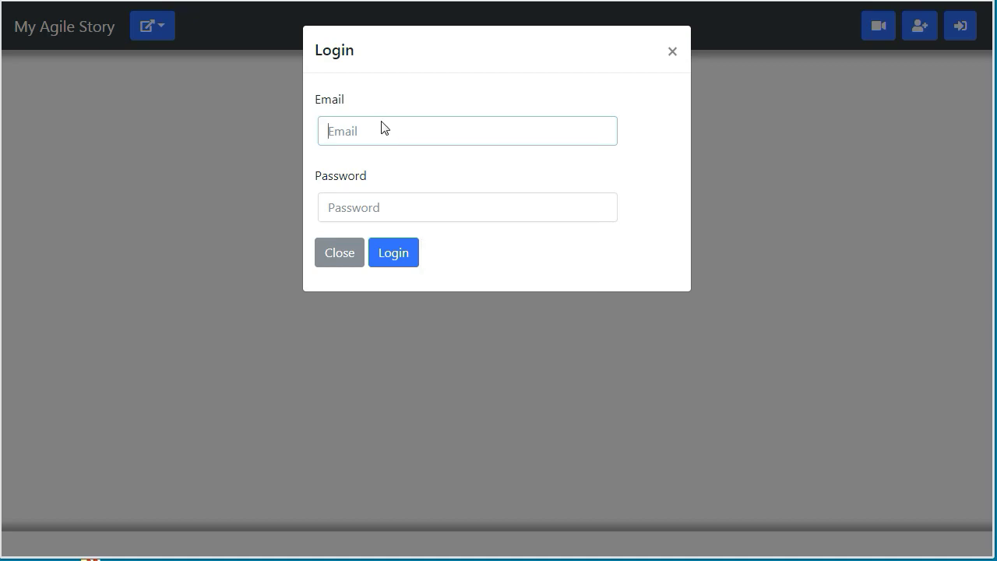
pyautogui.write('newuser@example.com')
pyautogui.click(408, 208)
pyautogui.write('test')
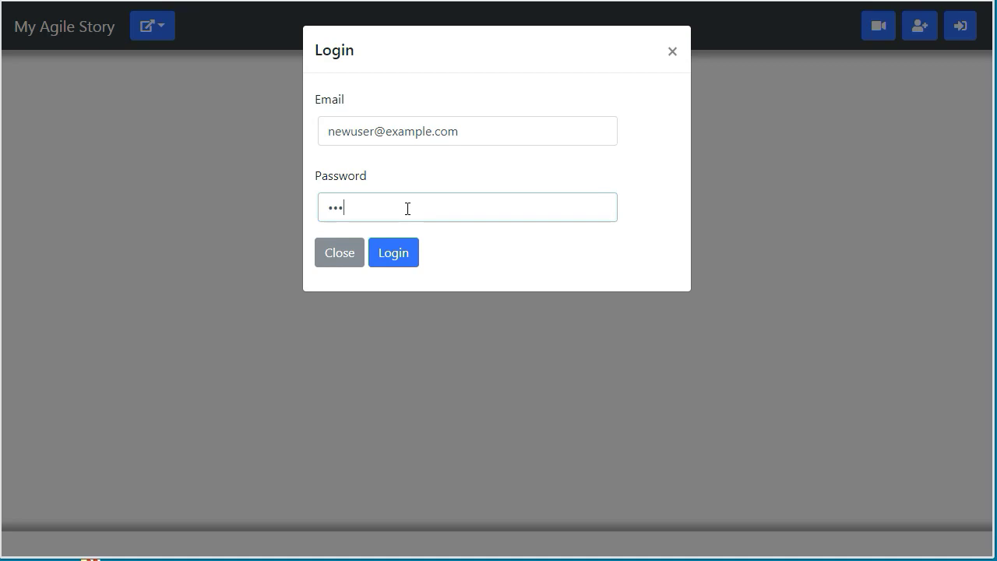
pyautogui.click(407, 253)
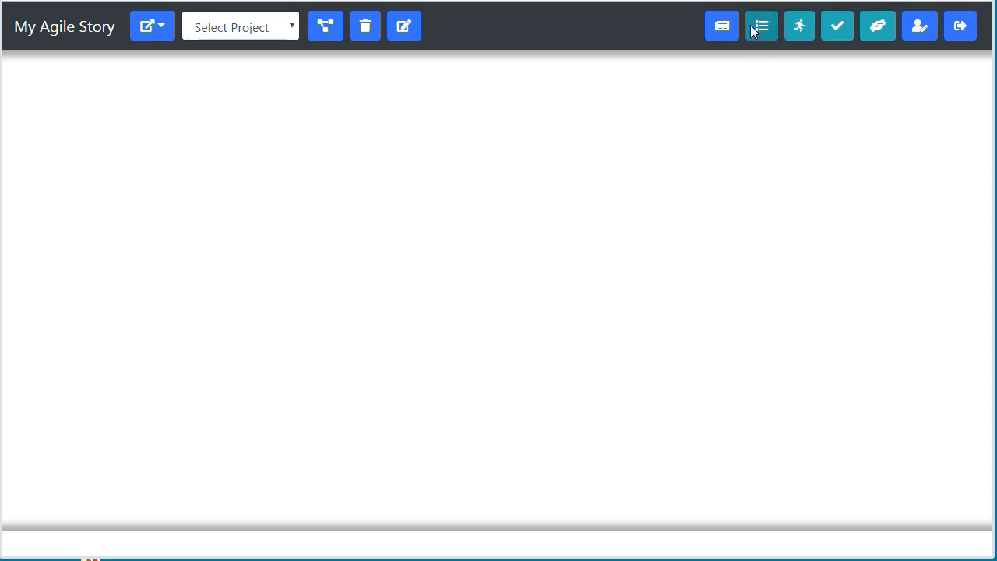
# Create a project named 'Time machine' and pick it from Select Project.
pyautogui.click(800, 29)
pyautogui.click(842, 29)
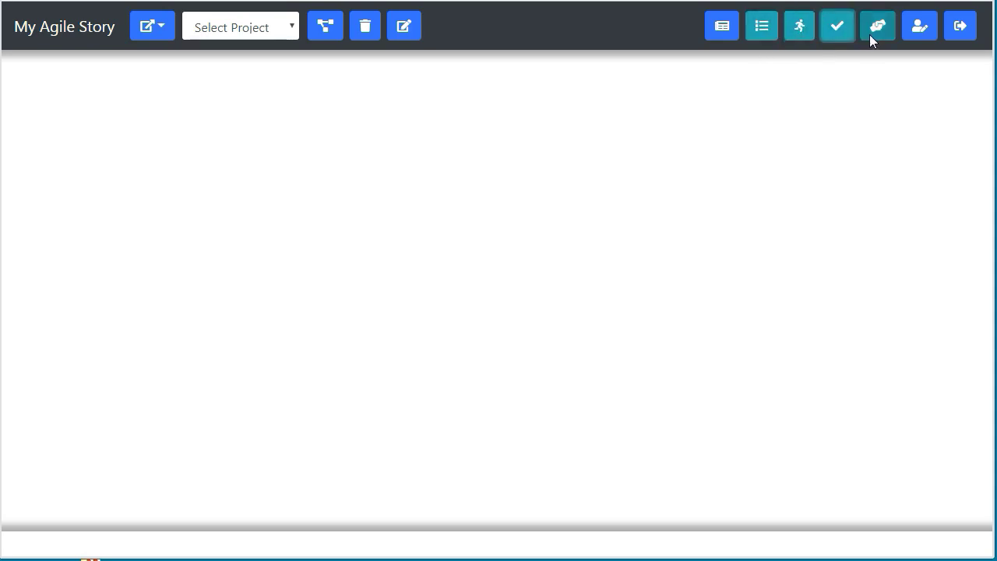
pyautogui.click(877, 30)
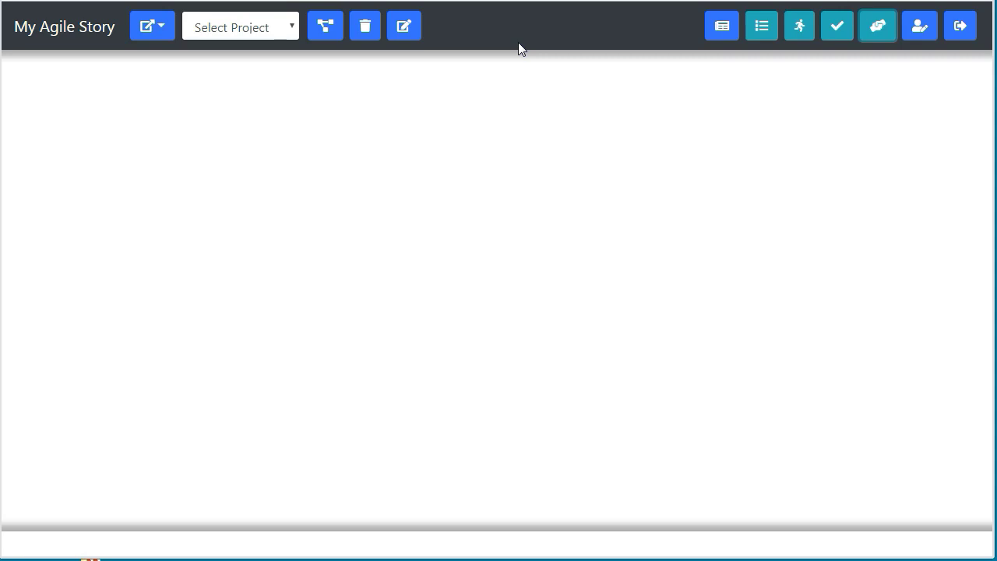
pyautogui.click(327, 28)
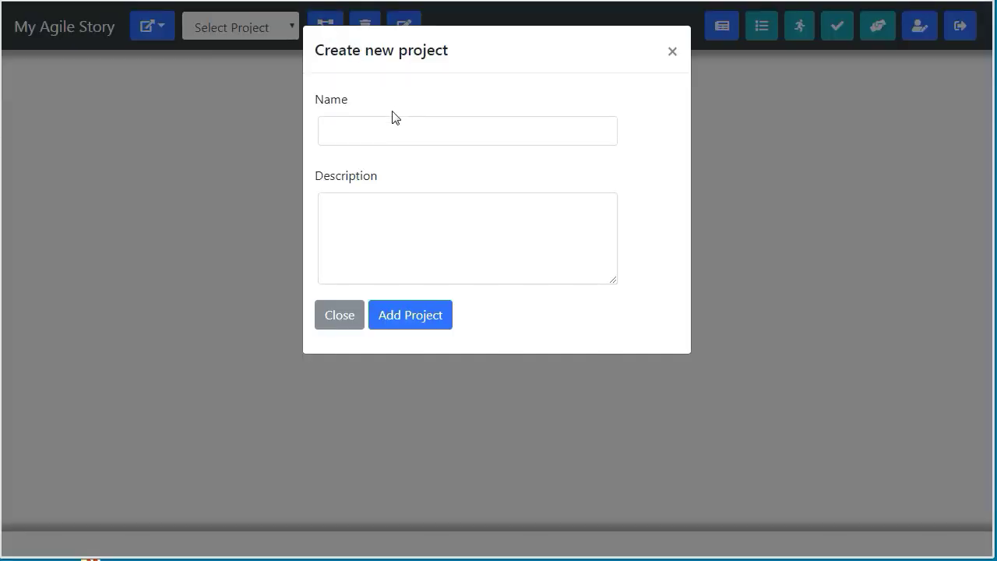
pyautogui.click(393, 131)
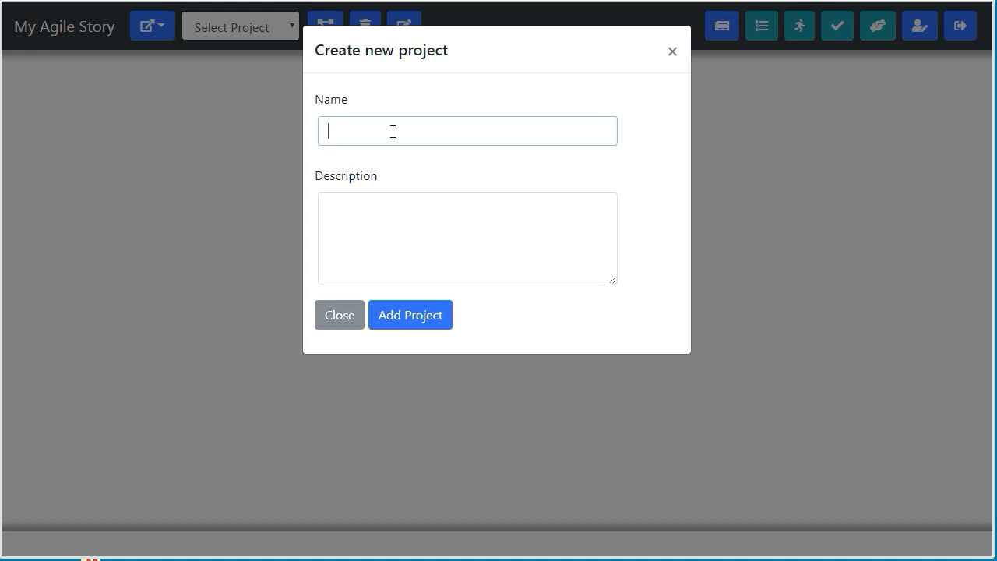
pyautogui.write('Time machines')
pyautogui.press('BackSpace')
pyautogui.click(434, 317)
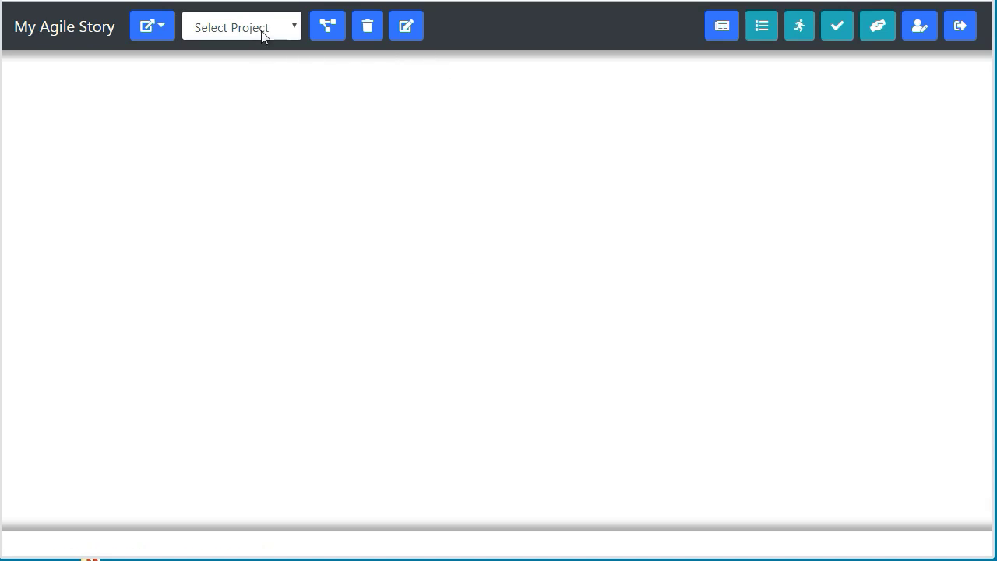
pyautogui.click(285, 26)
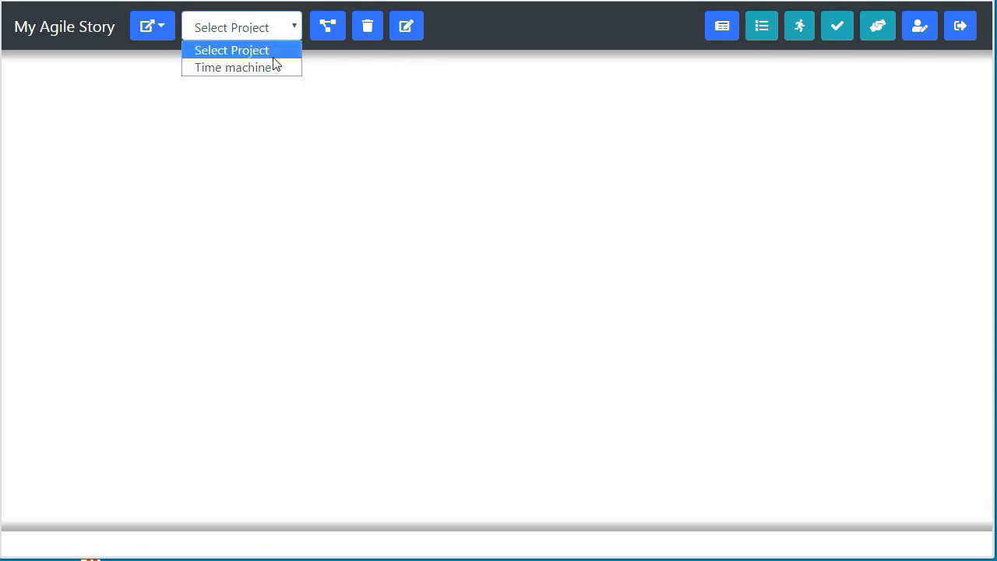
pyautogui.click(272, 69)
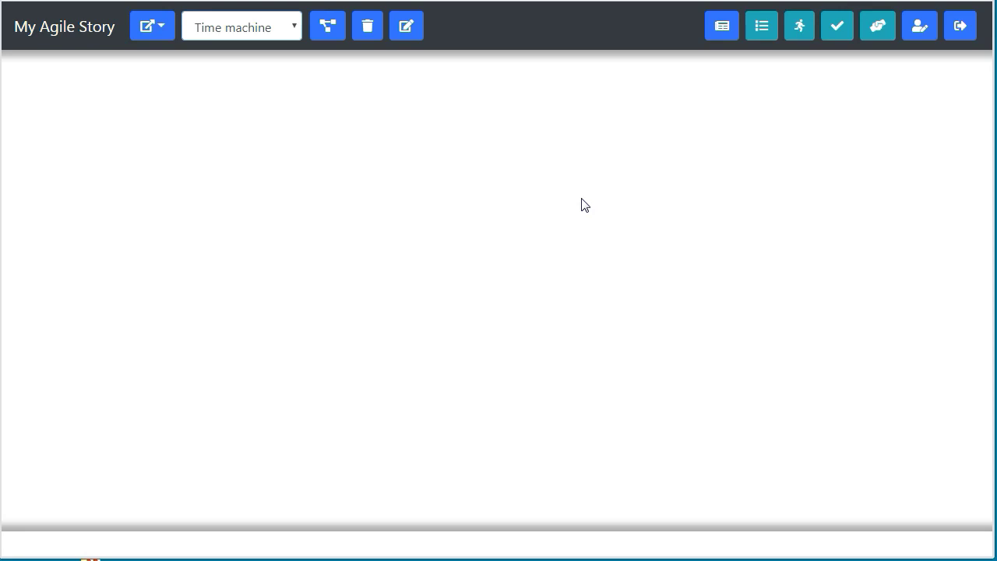
# Start a 'Speedometer' story: as a time traveler, I want to know the speed.
pyautogui.click(721, 27)
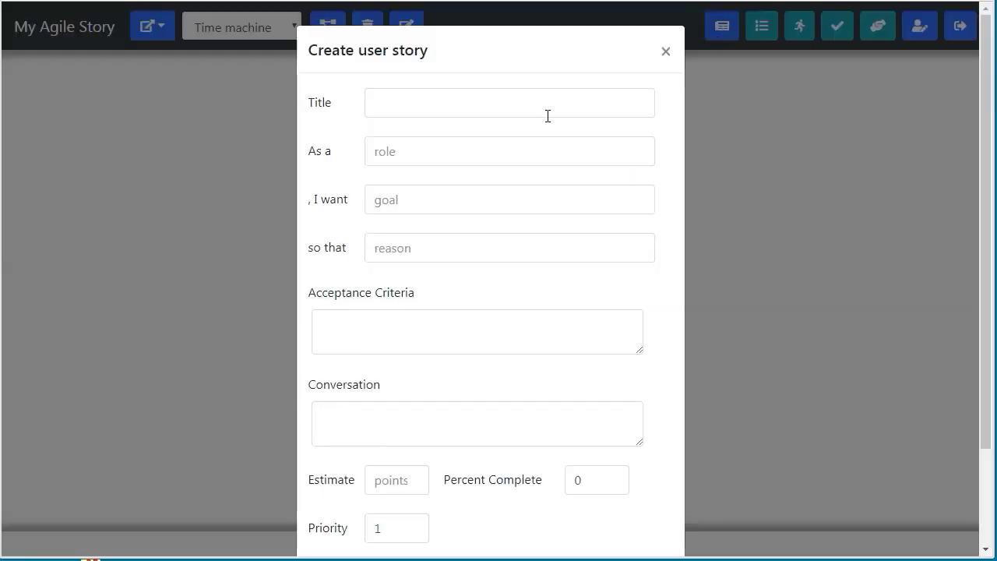
pyautogui.click(404, 104)
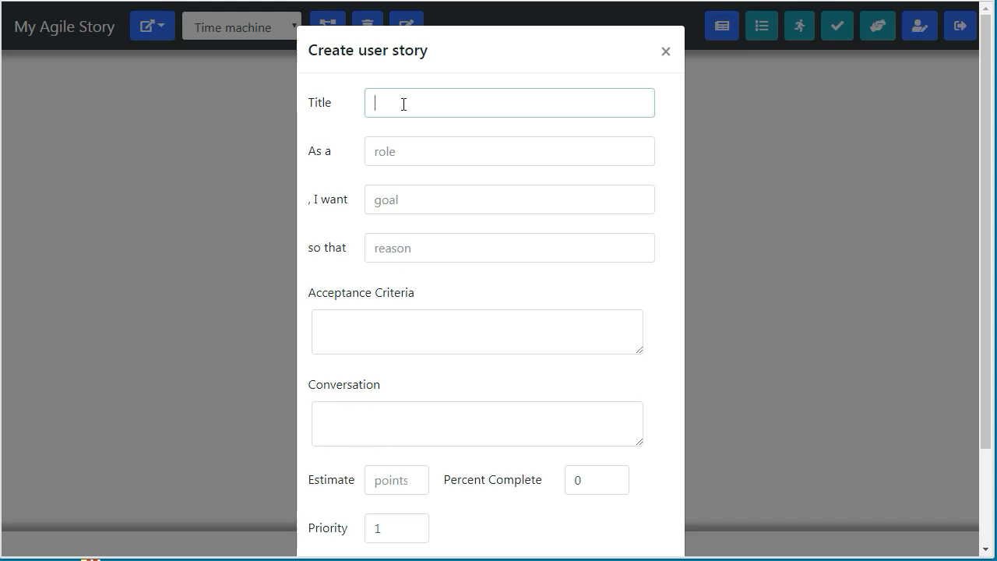
pyautogui.write('Speedometer')
pyautogui.click(442, 151)
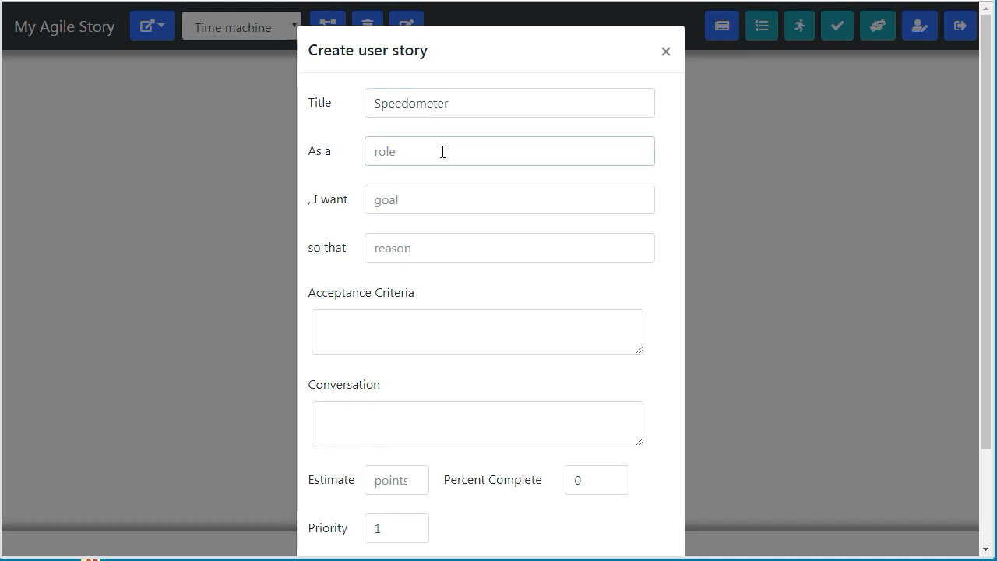
pyautogui.write('time traveler')
pyautogui.click(444, 189)
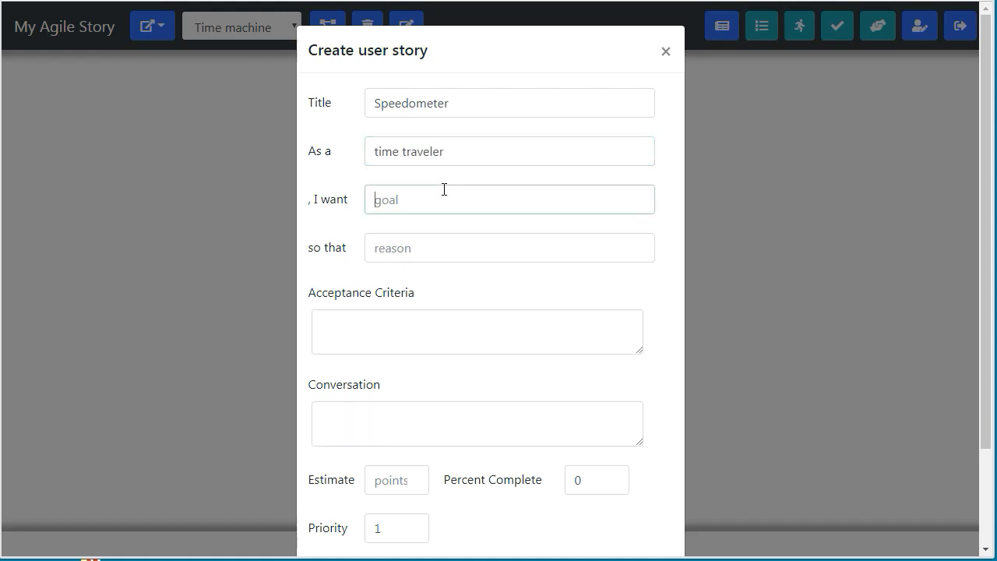
pyautogui.write('to know the speed')
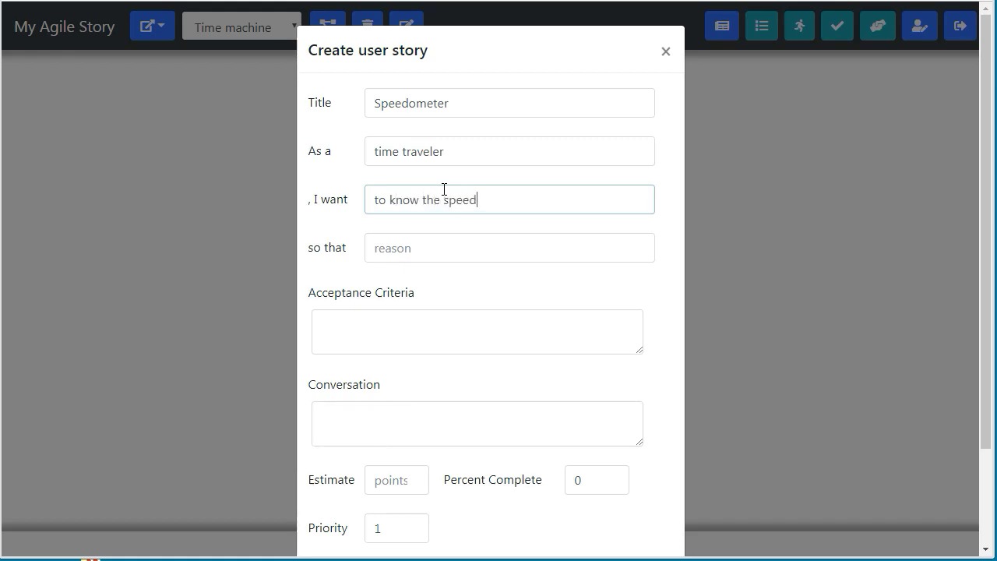
# Add the reason 'I know how long it will take reach my destination' and save the story.
pyautogui.click(433, 249)
pyautogui.write('I know ')
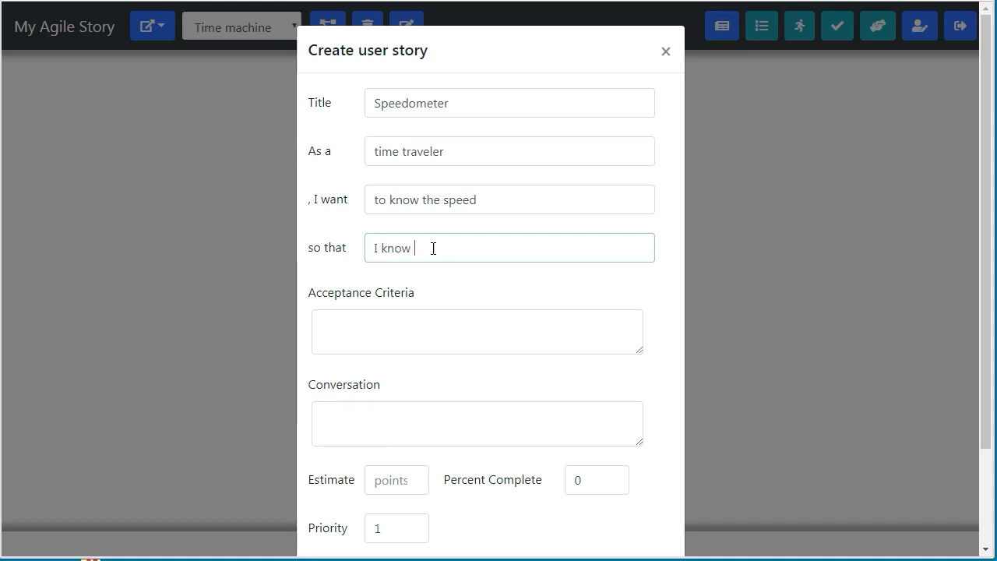
pyautogui.write('how long it will take reach')
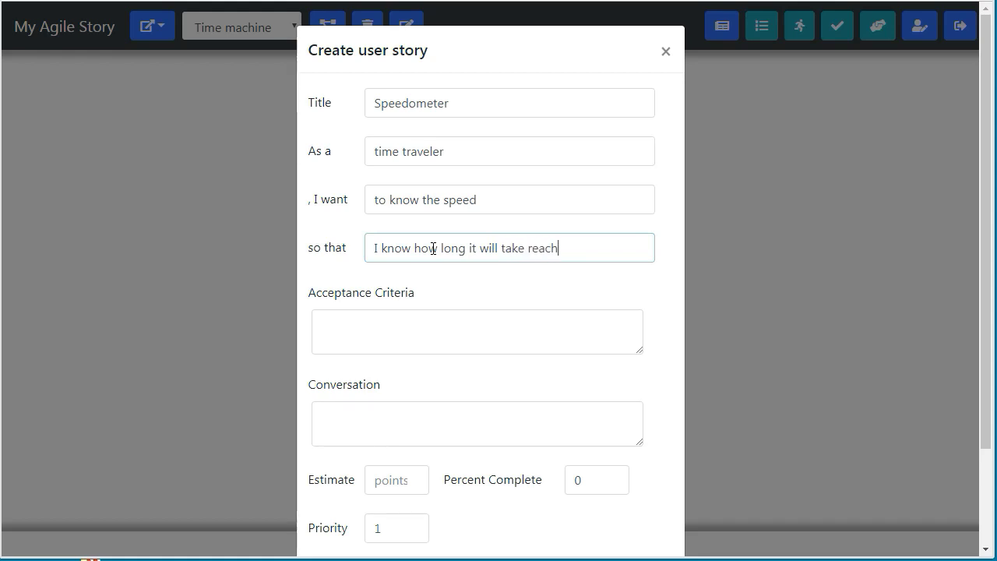
pyautogui.write(' my destination')
pyautogui.click(426, 336)
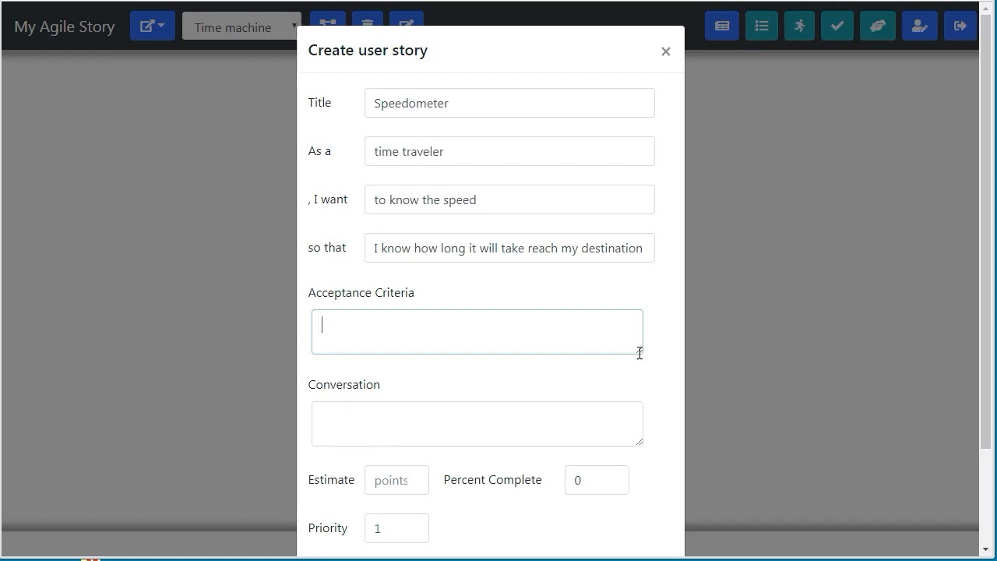
pyautogui.click(483, 426)
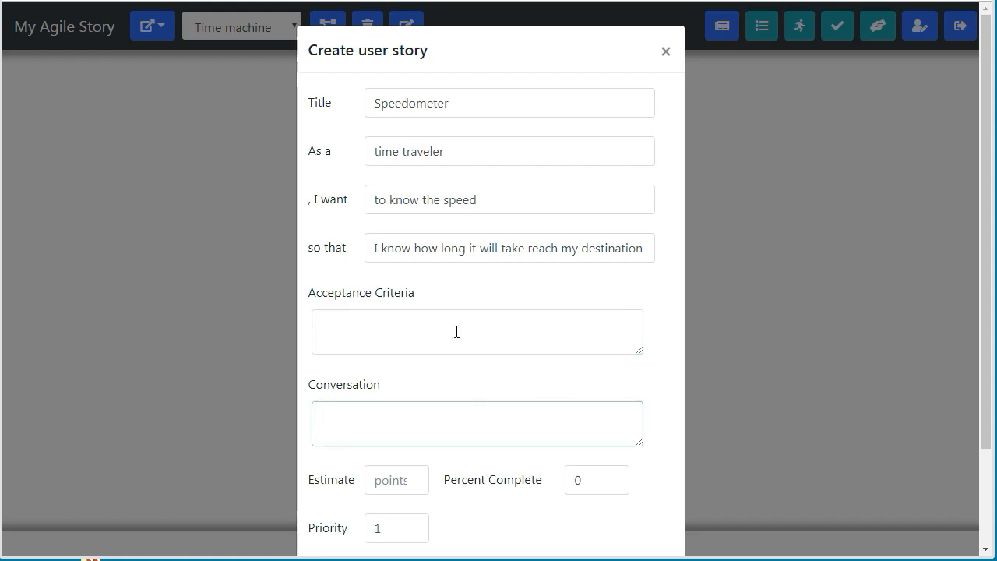
pyautogui.click(412, 322)
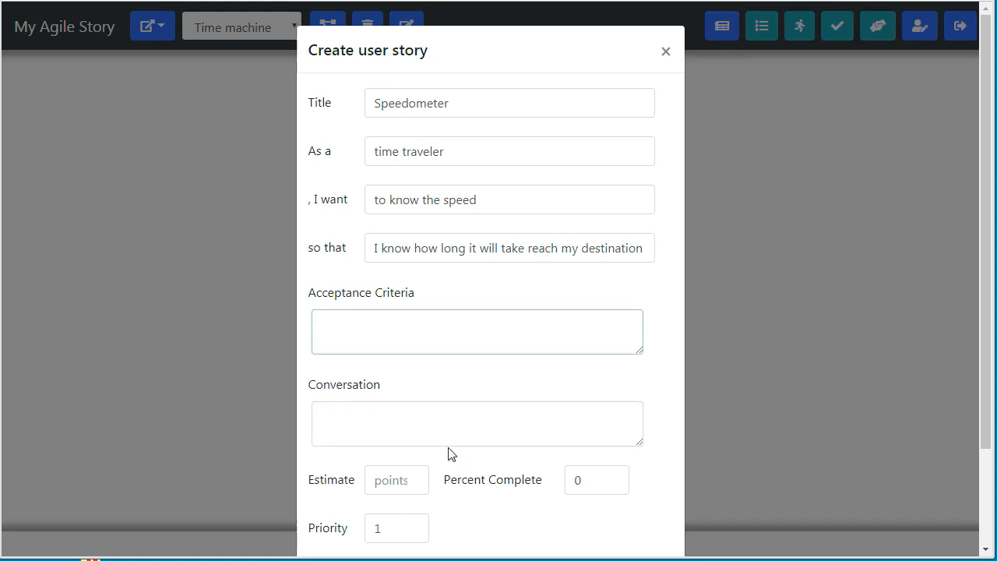
pyautogui.click(434, 428)
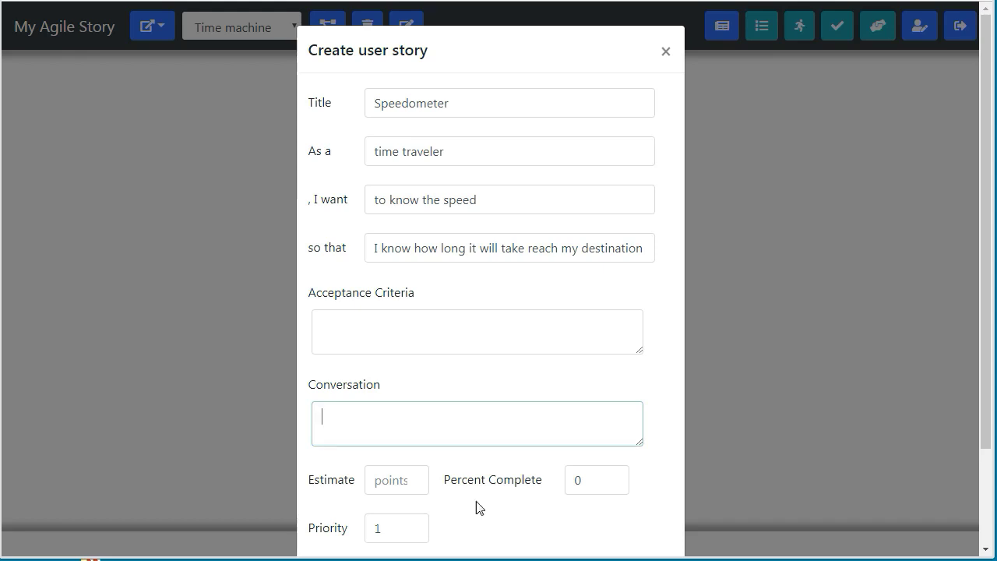
pyautogui.moveTo(986, 243); pyautogui.dragTo(986, 338)
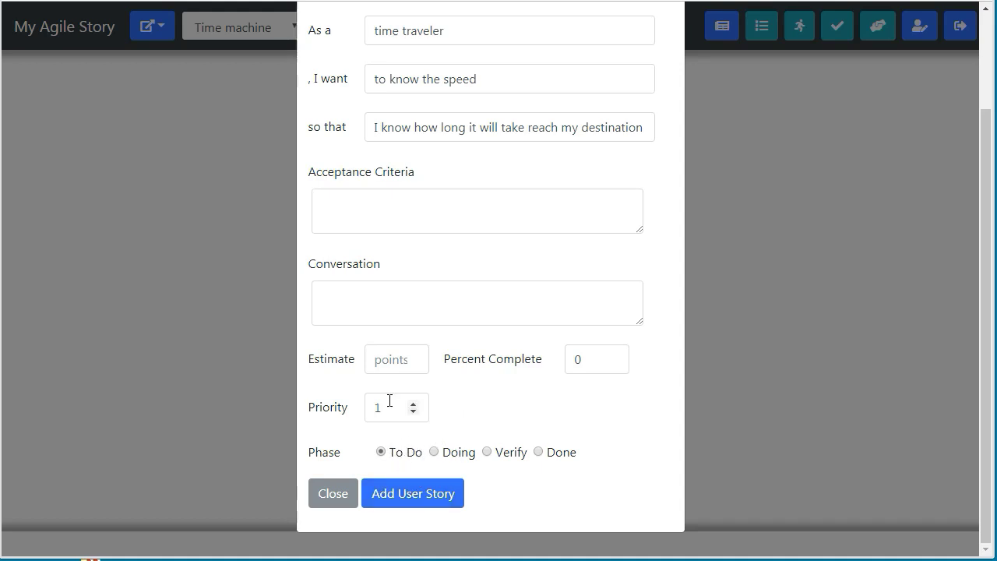
pyautogui.click(404, 499)
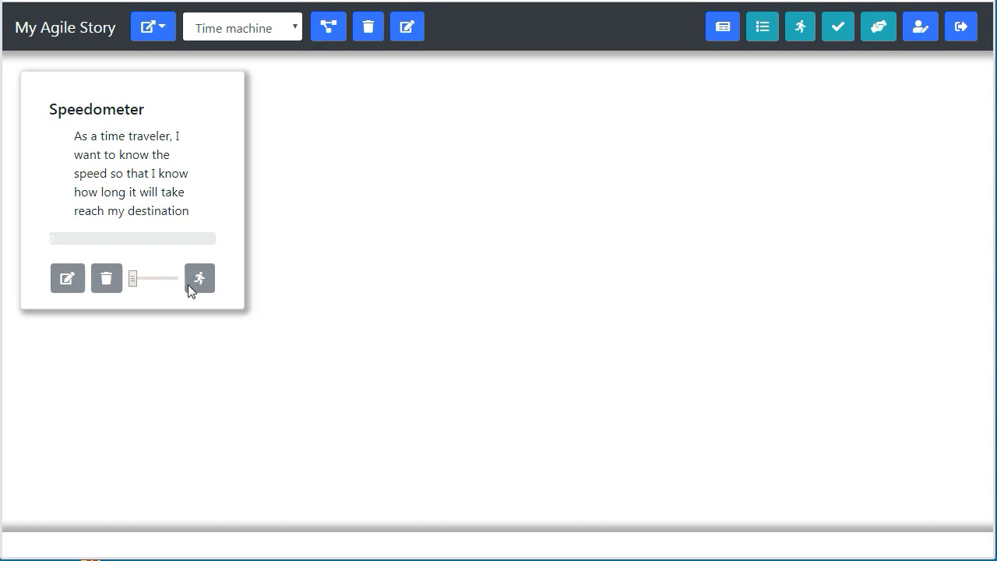
# Create the 'brake' story for a time traveler who wants to stop to change their mind.
pyautogui.click(723, 32)
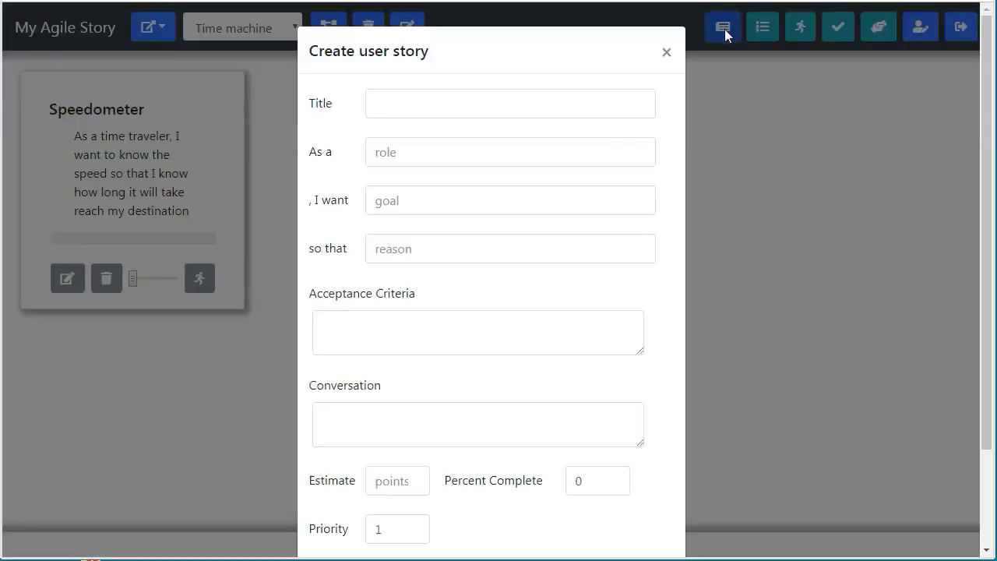
pyautogui.click(456, 105)
pyautogui.write('brakes')
pyautogui.press('Tab')
pyautogui.write('tim')
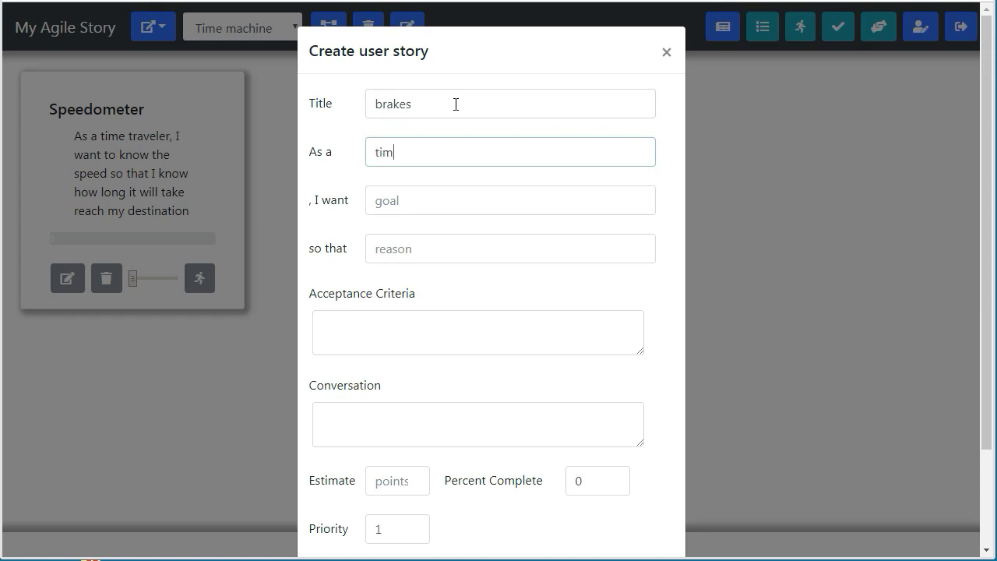
pyautogui.write('e tra')
pyautogui.write('a')
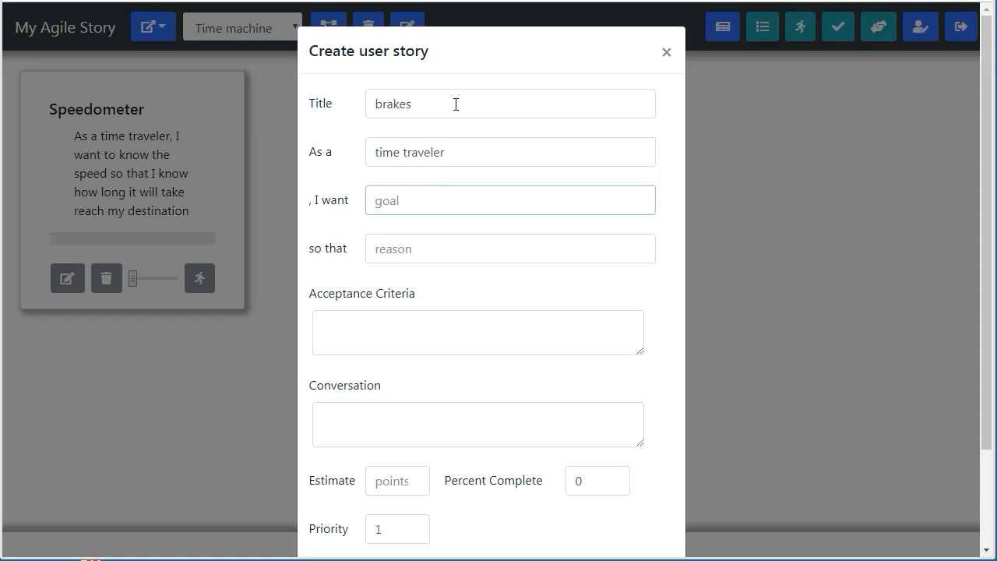
pyautogui.write('stop')
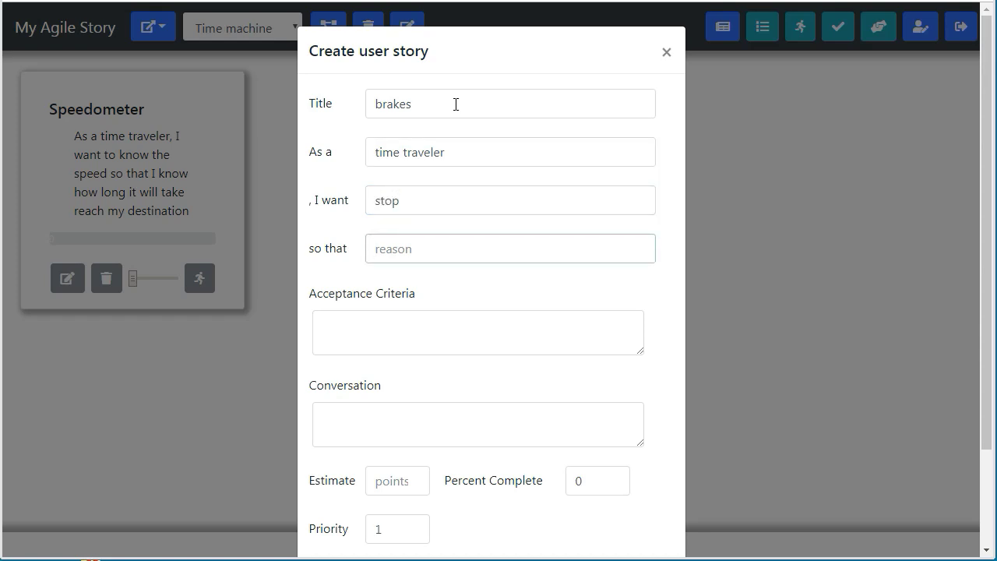
pyautogui.write('change my mind')
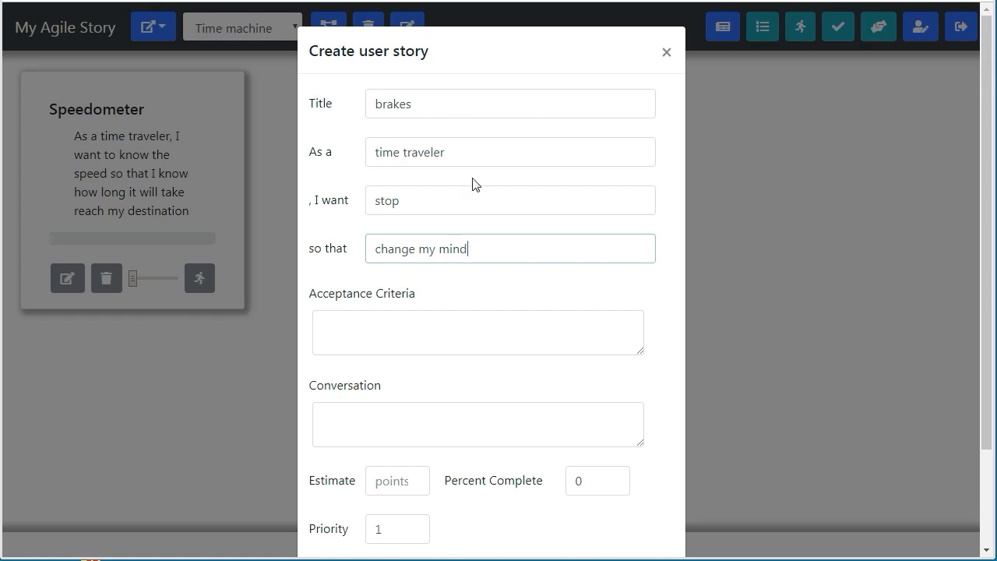
pyautogui.scroll(-3, 470, 324)
pyautogui.click(430, 489)
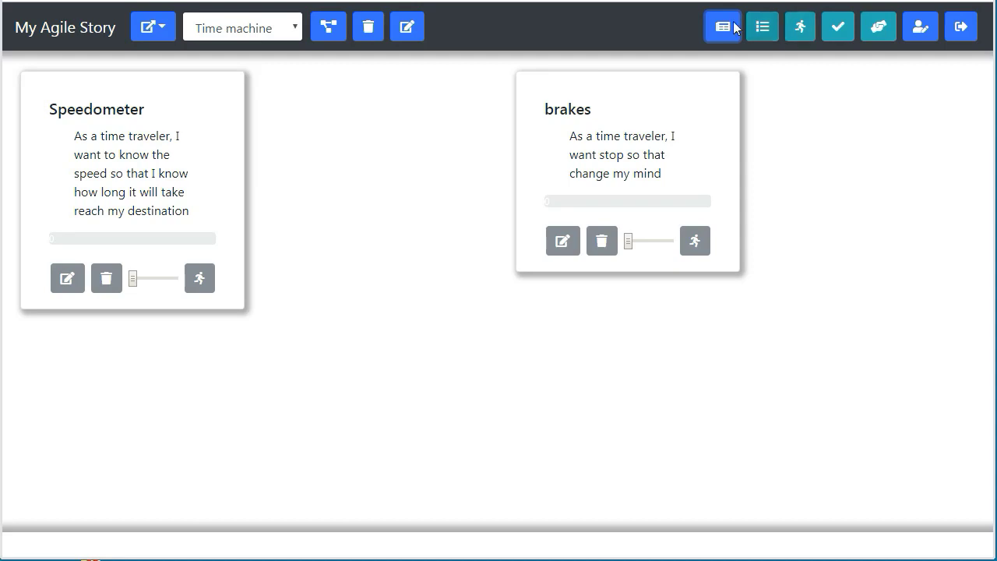
pyautogui.click(732, 26)
# Create the 'Doors that lock' story: a time traveler wants a door that locks so they don't fall out.
pyautogui.click(519, 95)
pyautogui.write('door')
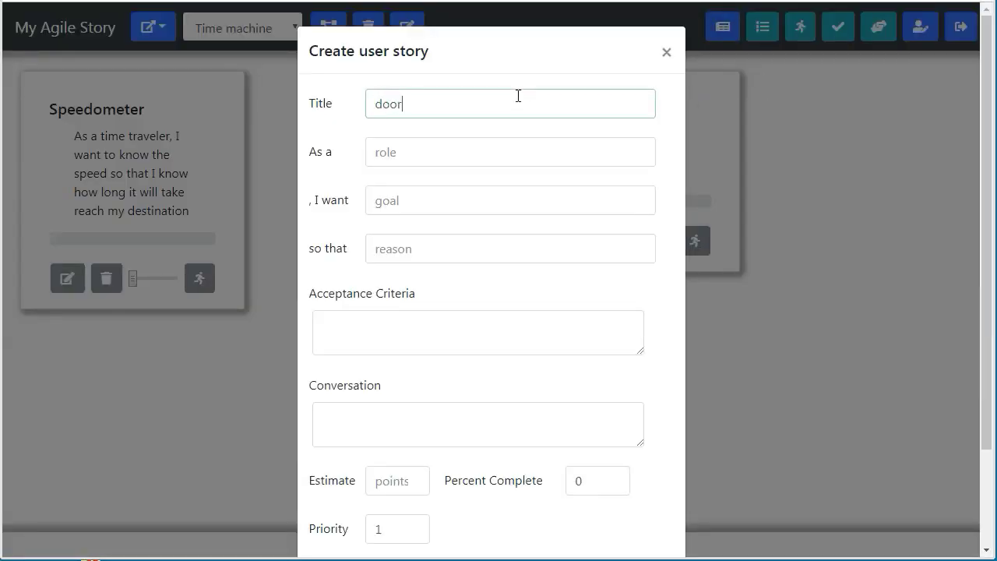
pyautogui.write('Doors that lock')
pyautogui.press('Tab')
pyautogui.write('time')
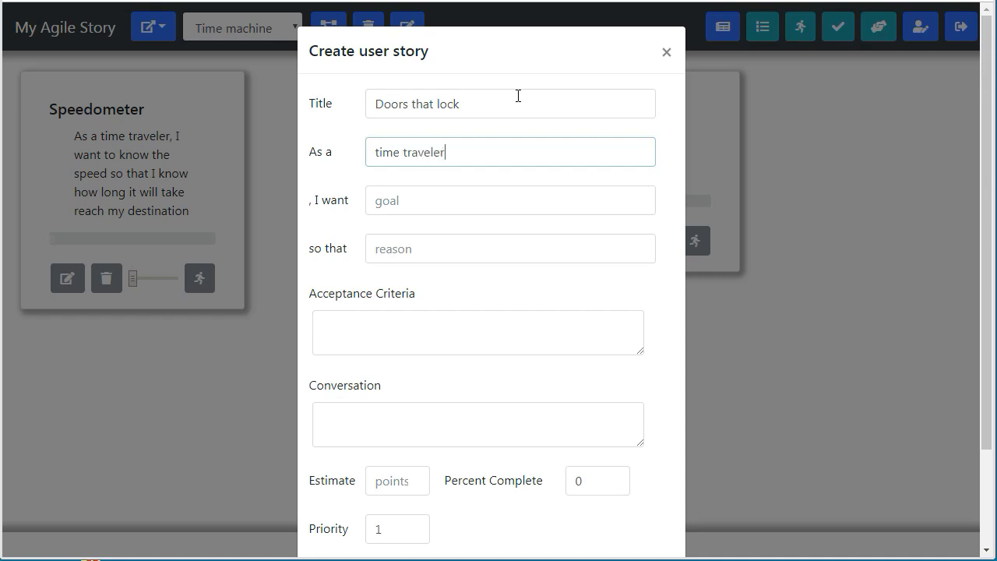
pyautogui.press('Tab')
pyautogui.write('d')
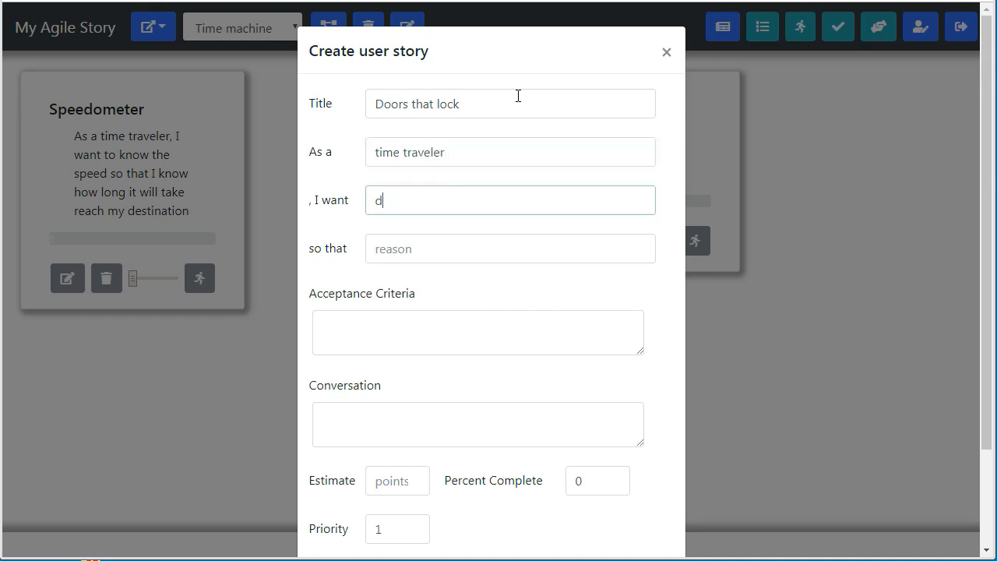
pyautogui.write('oor that lock')
pyautogui.press('Tab')
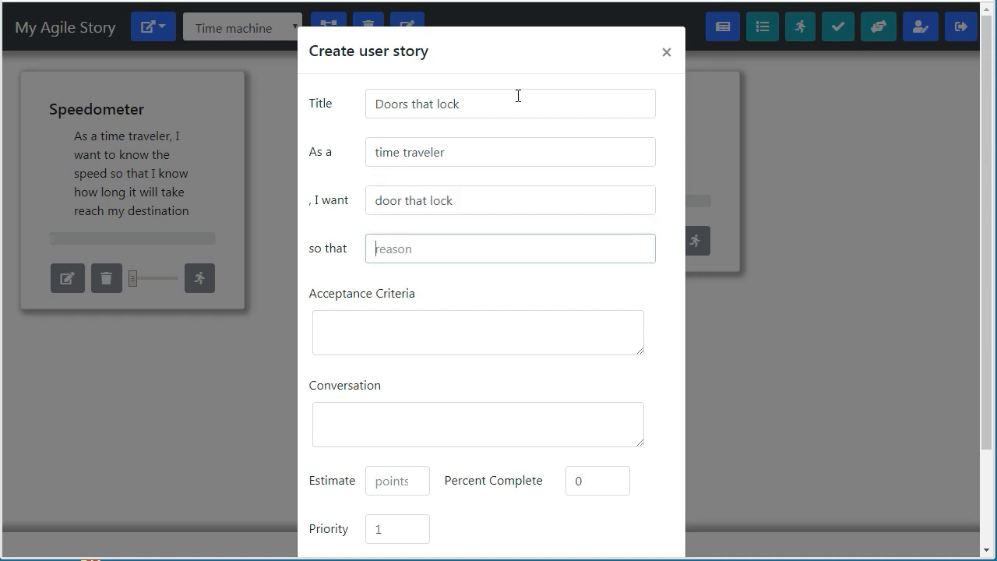
pyautogui.write("I don't fall out")
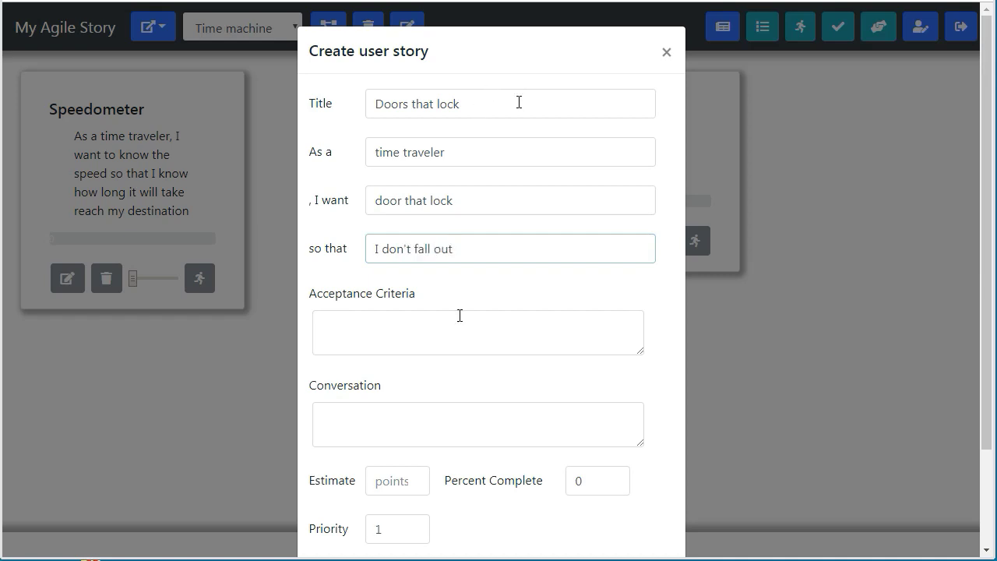
pyautogui.scroll(-3, 478, 377)
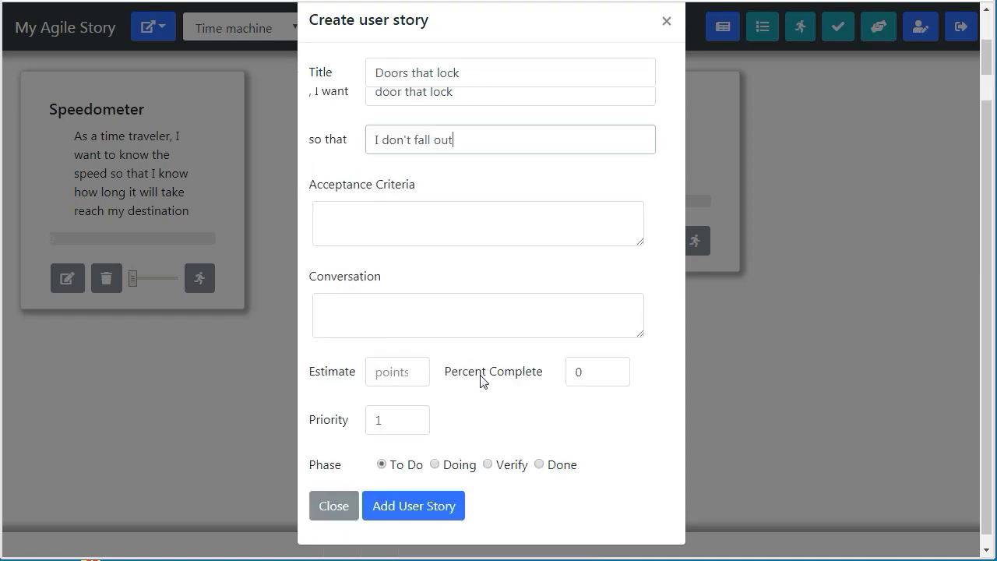
pyautogui.click(430, 487)
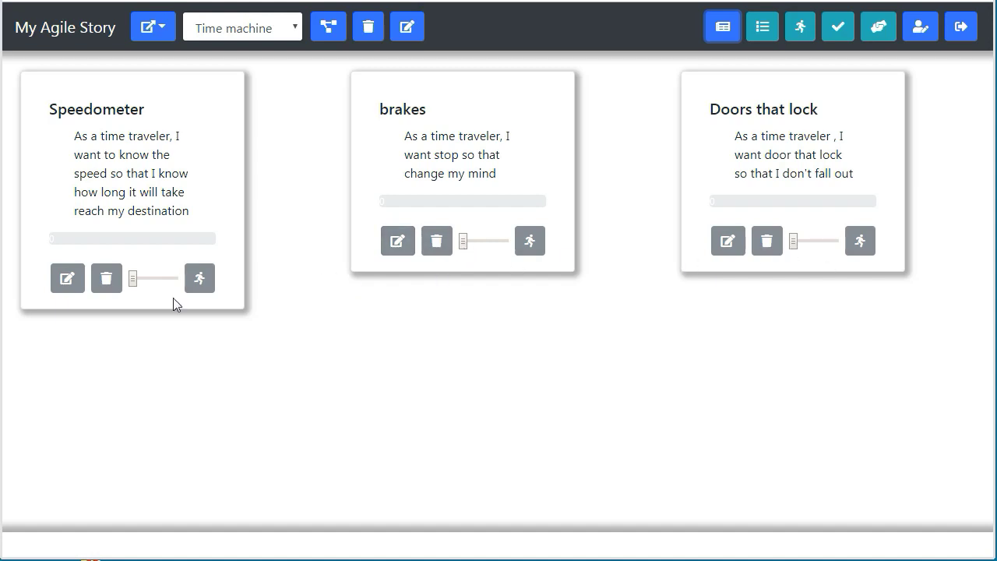
# Adjust the priority sliders so Doors that lock sits mid-level after Speedometer and brakes.
pyautogui.moveTo(133, 278); pyautogui.dragTo(162, 288)
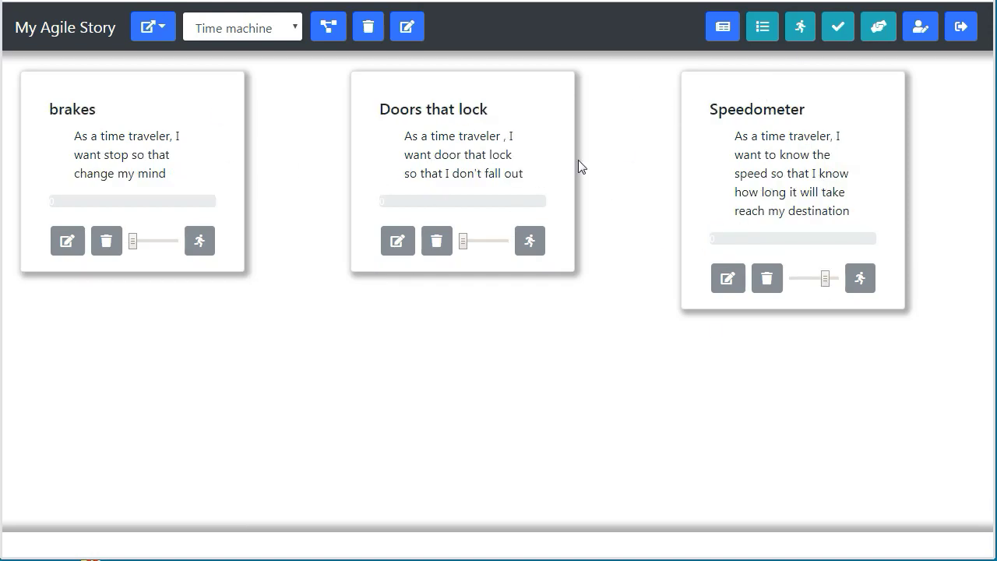
pyautogui.moveTo(462, 242); pyautogui.dragTo(486, 241)
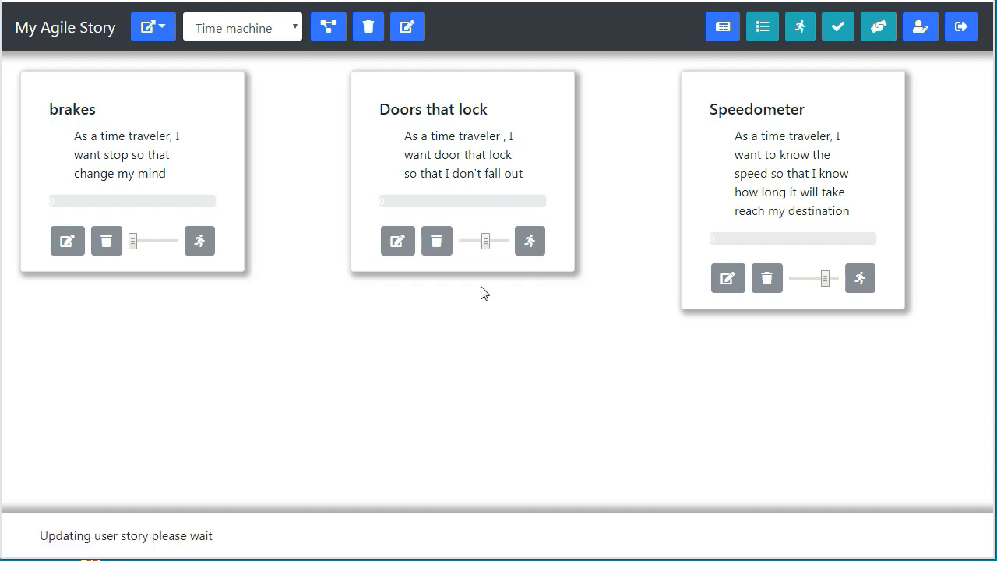
pyautogui.click(399, 240)
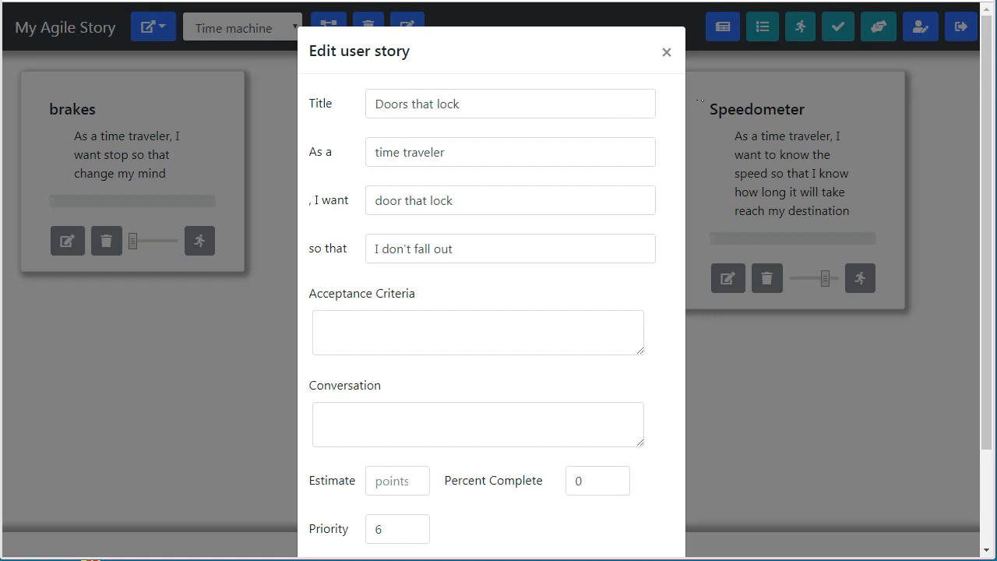
pyautogui.click(666, 52)
pyautogui.moveTo(825, 279); pyautogui.dragTo(784, 289)
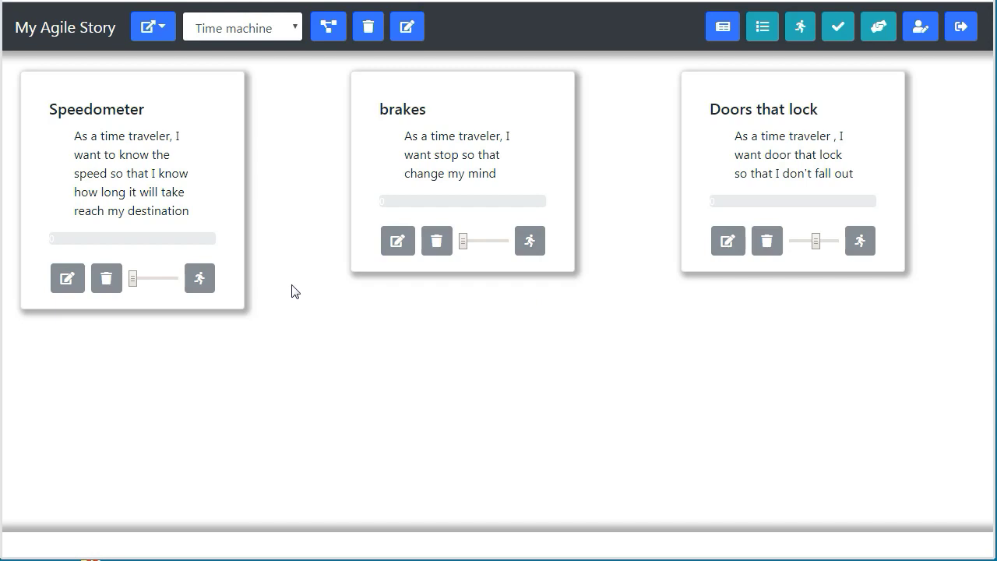
# Move Speedometer and brakes into Doing and view the Doing board.
pyautogui.click(200, 278)
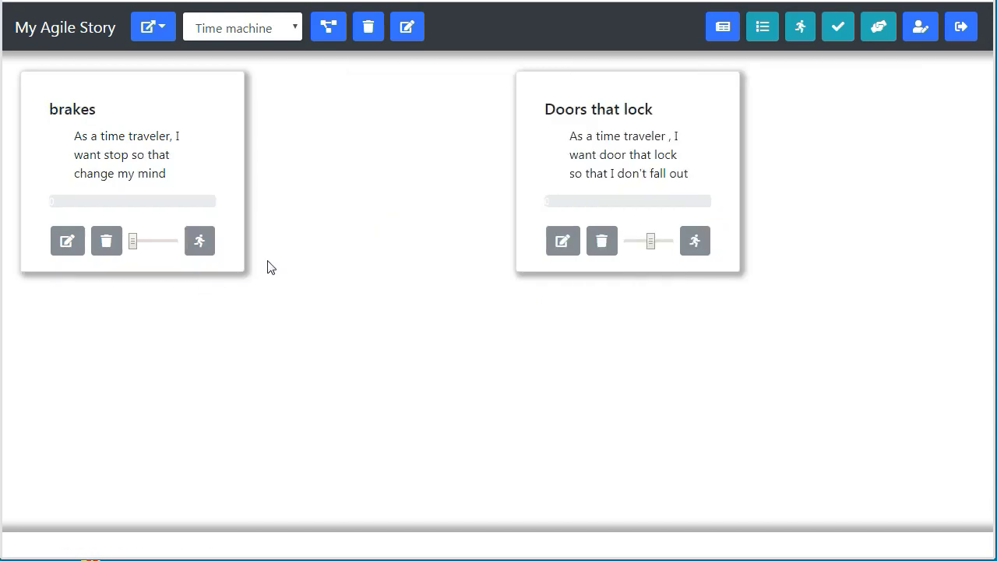
pyautogui.click(204, 251)
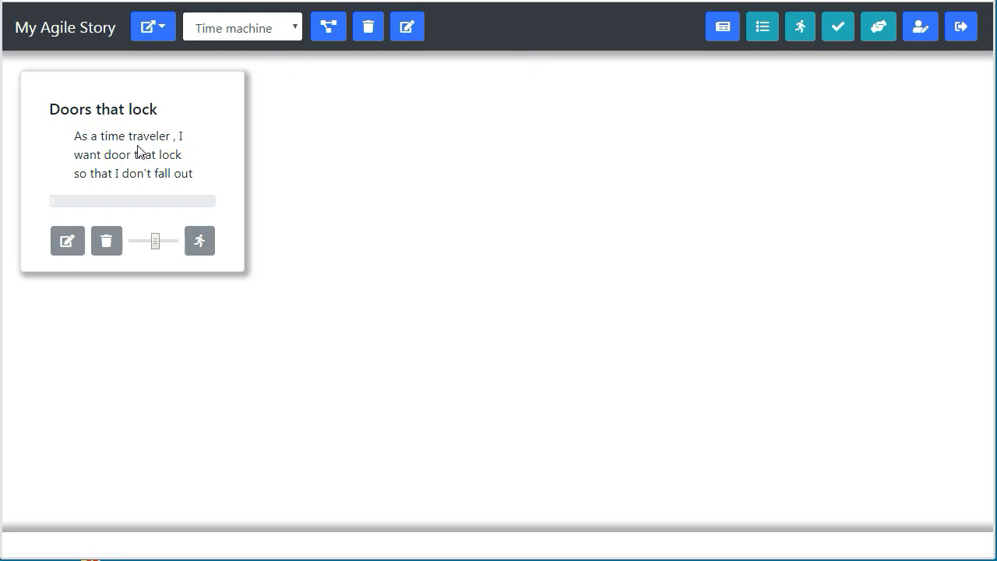
pyautogui.click(800, 29)
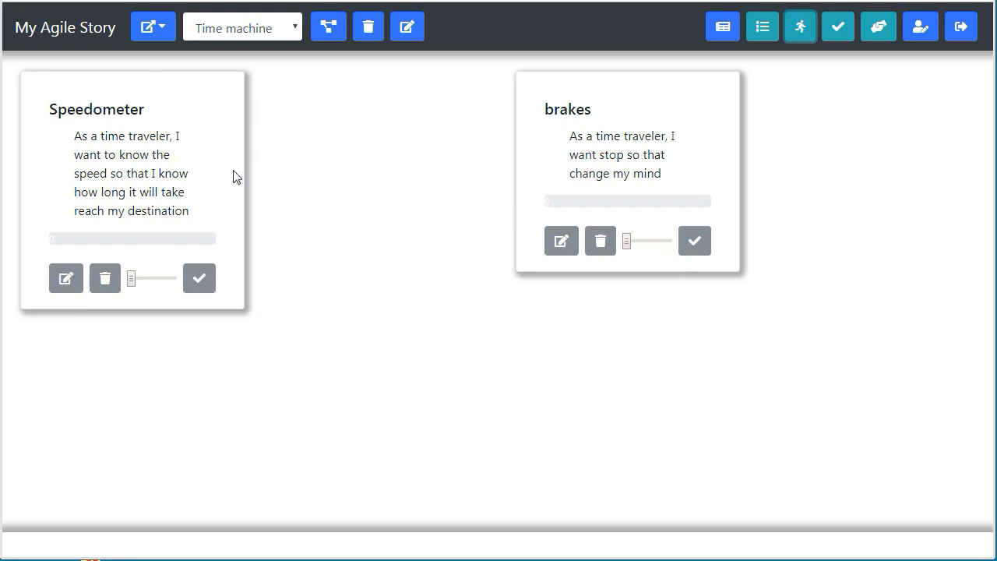
# Set Speedometer's Percent Complete to 50 and save.
pyautogui.click(64, 278)
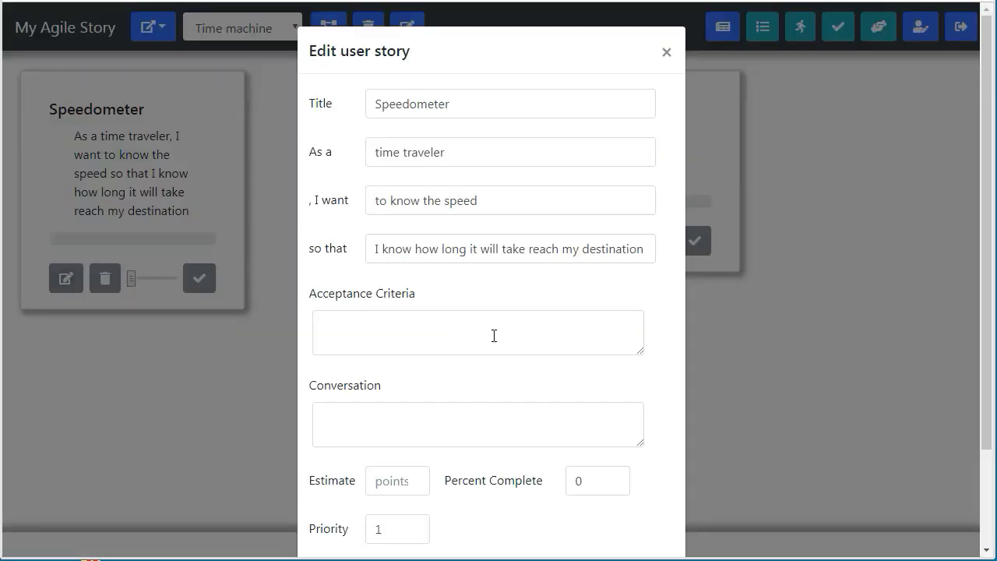
pyautogui.click(510, 417)
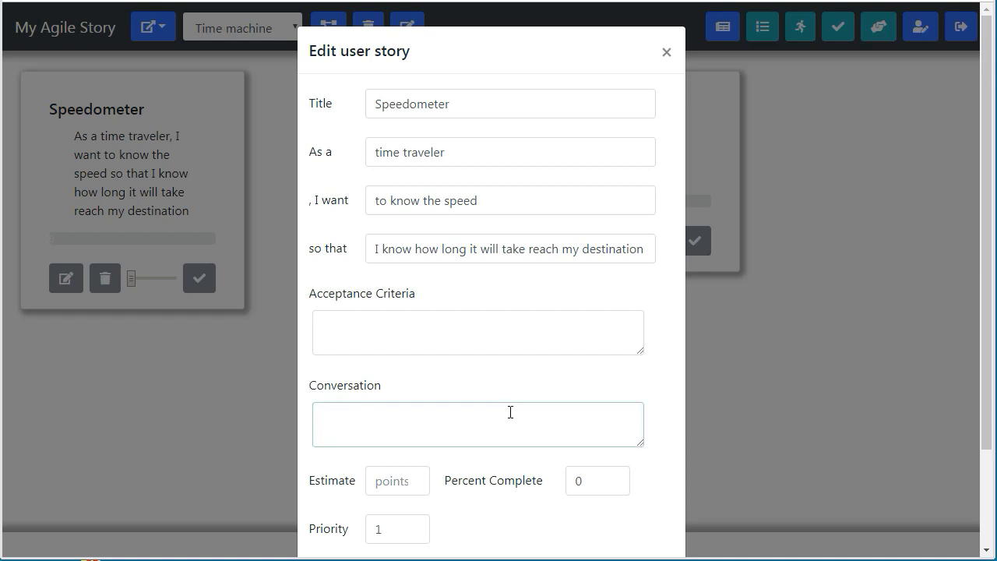
pyautogui.scroll(-2, 511, 412)
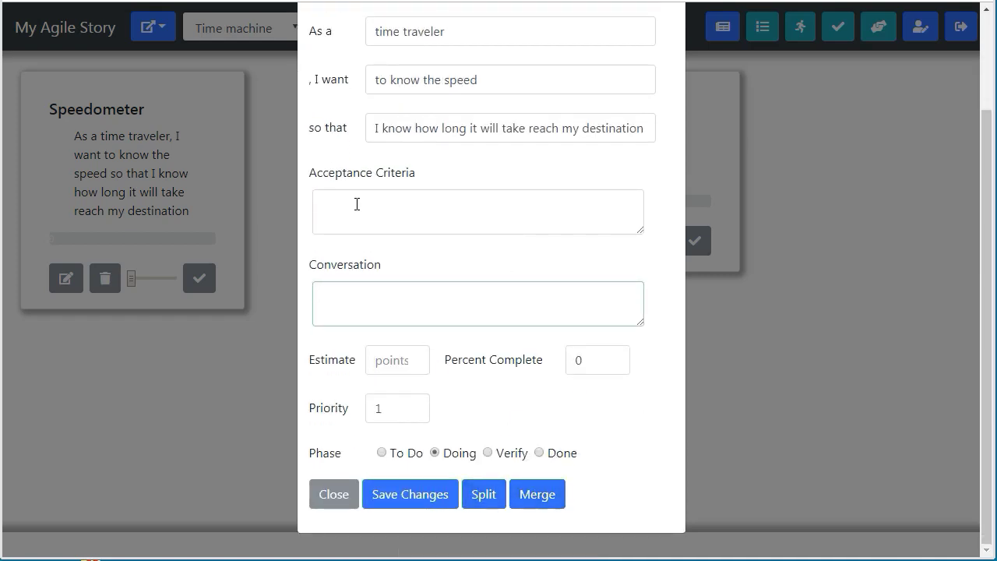
pyautogui.doubleClick(567, 362)
pyautogui.write('50')
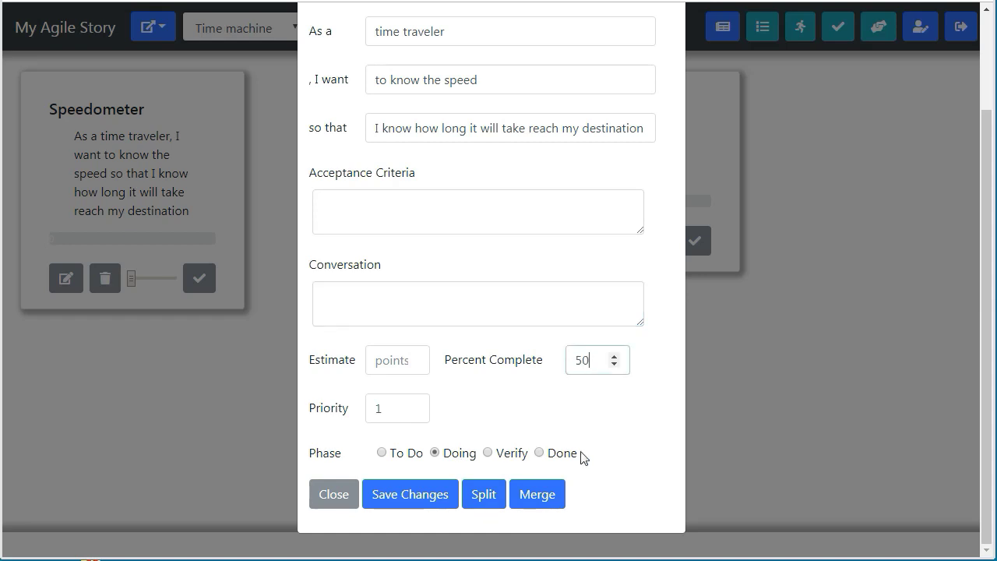
pyautogui.click(427, 495)
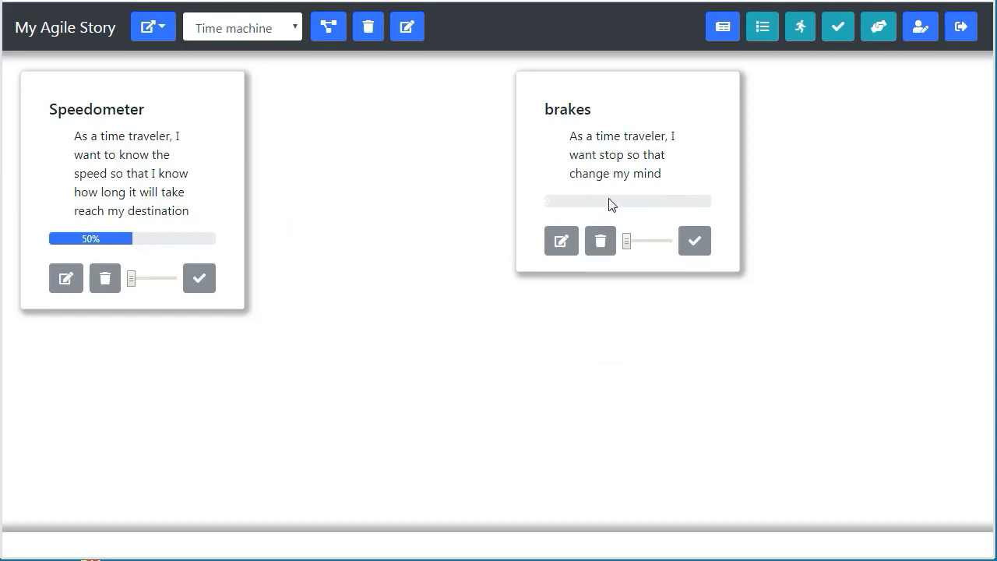
# Update Speedometer's Percent Complete to 100 and save.
pyautogui.click(66, 278)
pyautogui.moveTo(589, 477); pyautogui.dragTo(566, 485)
pyautogui.write('100')
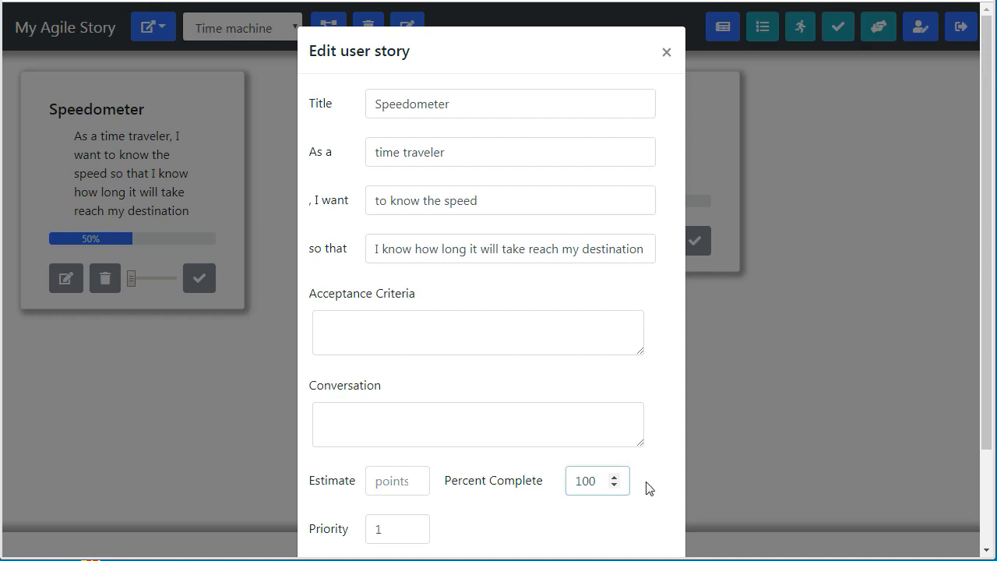
pyautogui.scroll(-2, 646, 485)
pyautogui.click(437, 494)
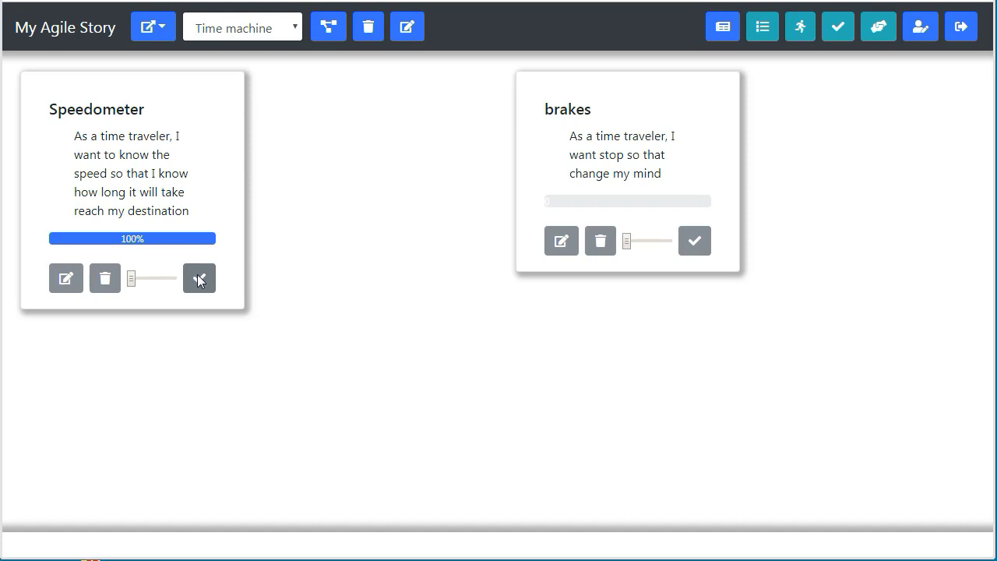
# Move Speedometer out of Doing and try a 0 percent value, closing without saving.
pyautogui.click(199, 278)
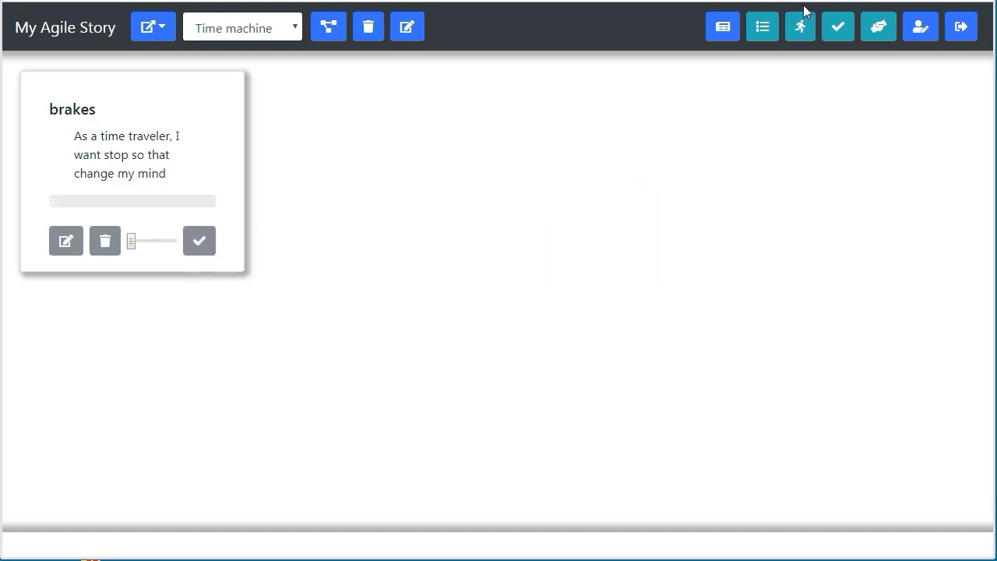
pyautogui.click(827, 36)
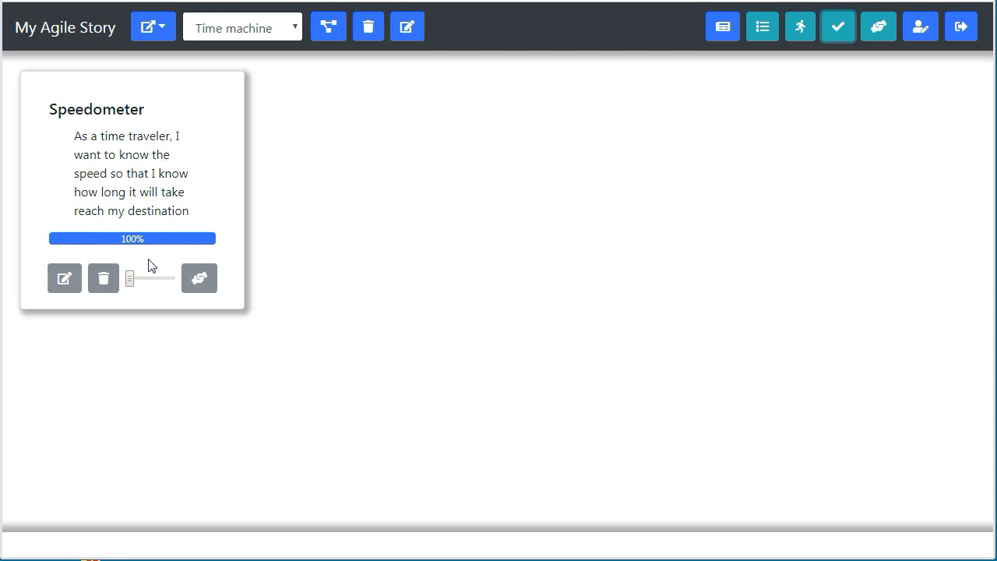
pyautogui.click(71, 289)
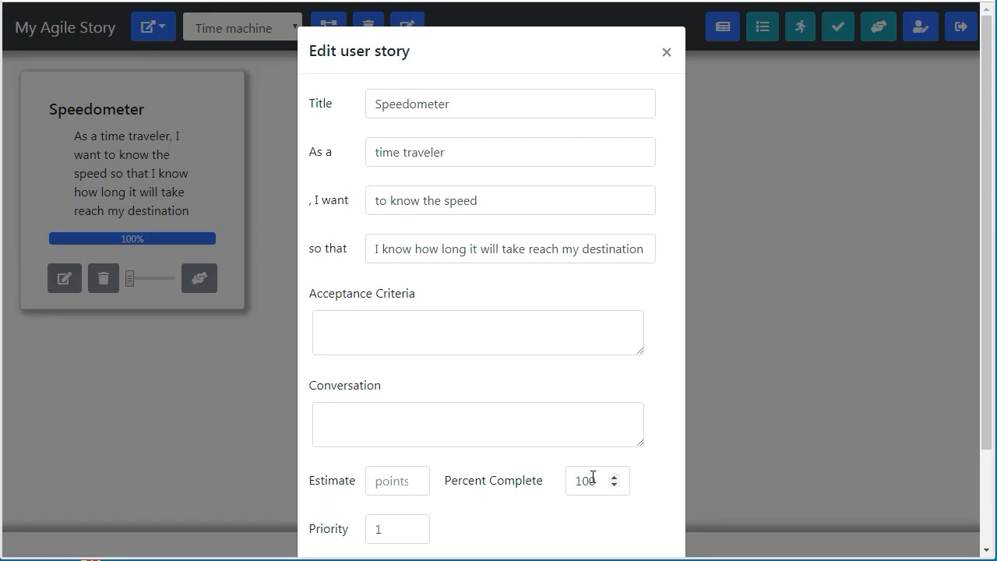
pyautogui.click(558, 484)
pyautogui.write('0')
pyautogui.click(990, 432)
pyautogui.moveTo(986, 433); pyautogui.dragTo(986, 541)
pyautogui.click(820, 371)
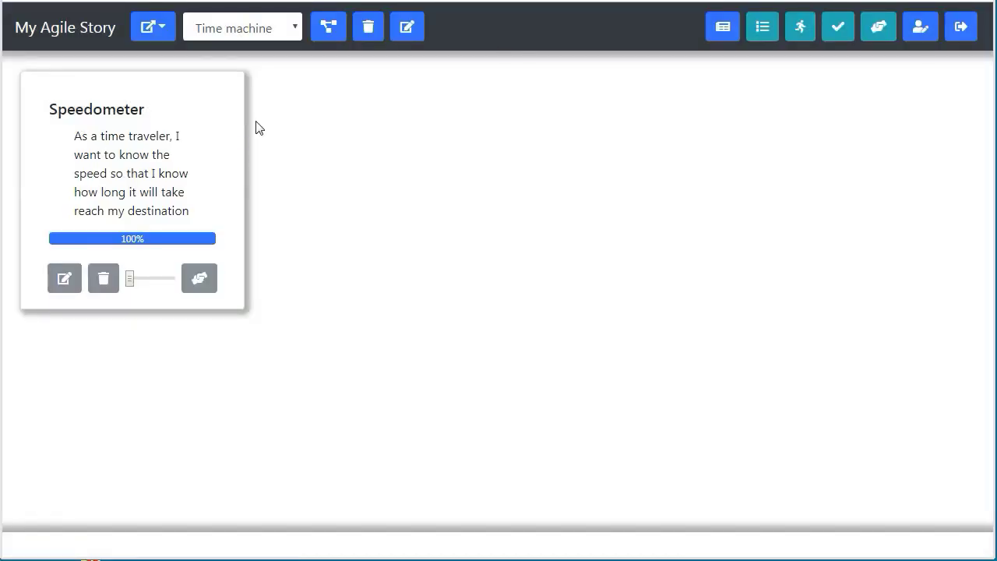
# Clear Speedometer's Percent Complete and save the change.
pyautogui.click(64, 282)
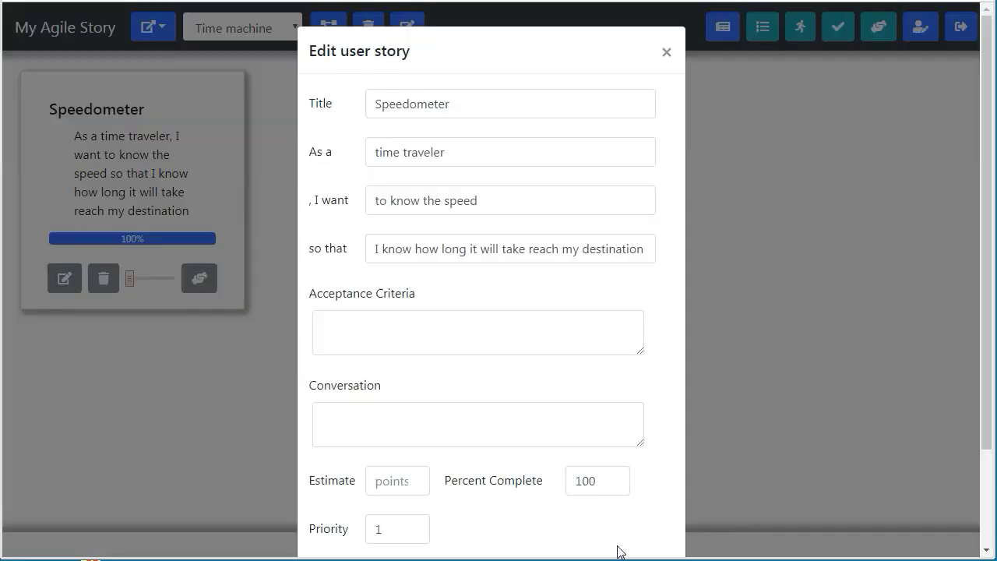
pyautogui.click(607, 479)
pyautogui.press('BackSpace')
pyautogui.press('BackSpace')
pyautogui.press('BackSpace')
pyautogui.moveTo(980, 413); pyautogui.dragTo(980, 504)
pyautogui.click(420, 493)
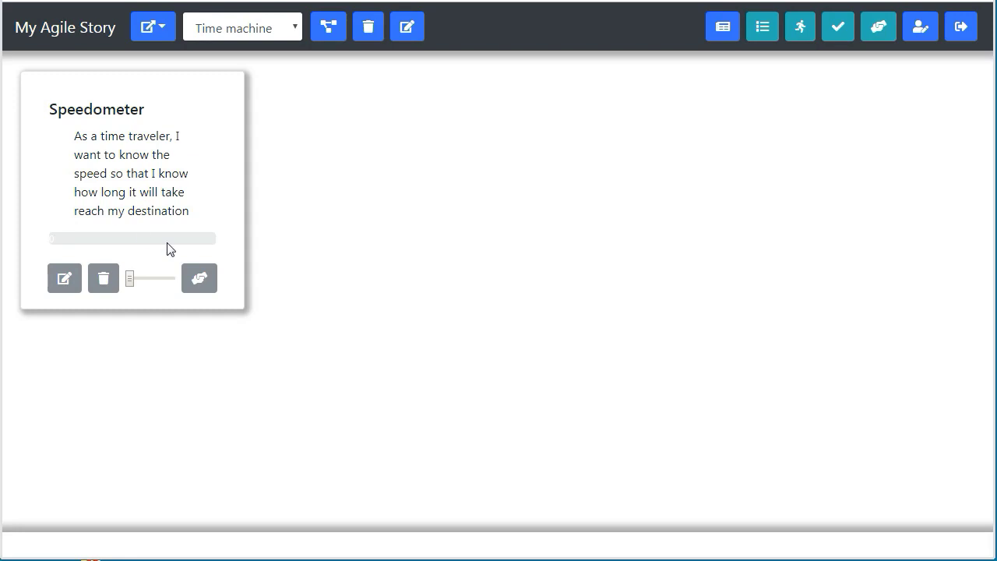
# Confirm Speedometer shows no progress, advance it to the next stage, and view that stage.
pyautogui.click(801, 31)
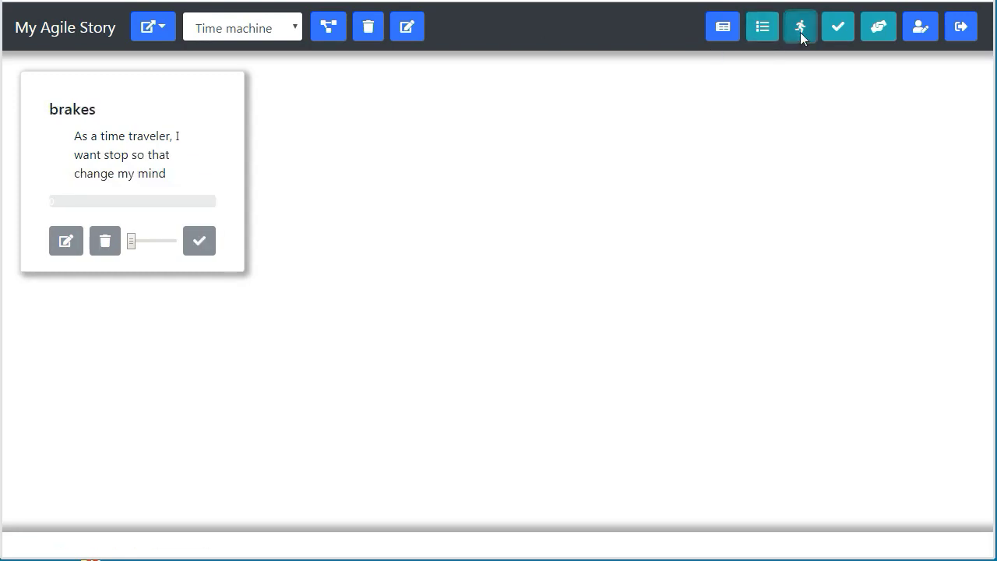
pyautogui.click(838, 31)
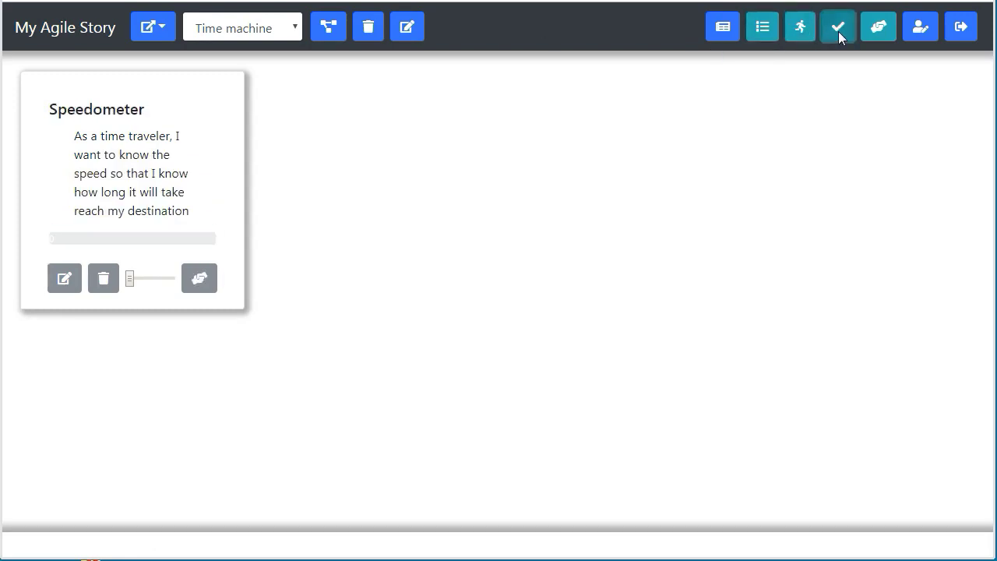
pyautogui.click(200, 278)
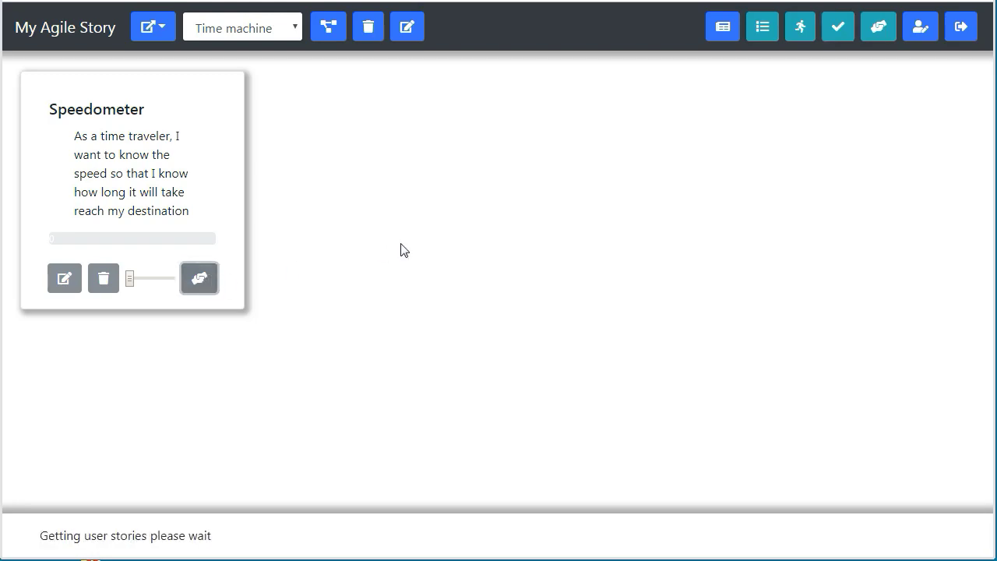
pyautogui.click(878, 26)
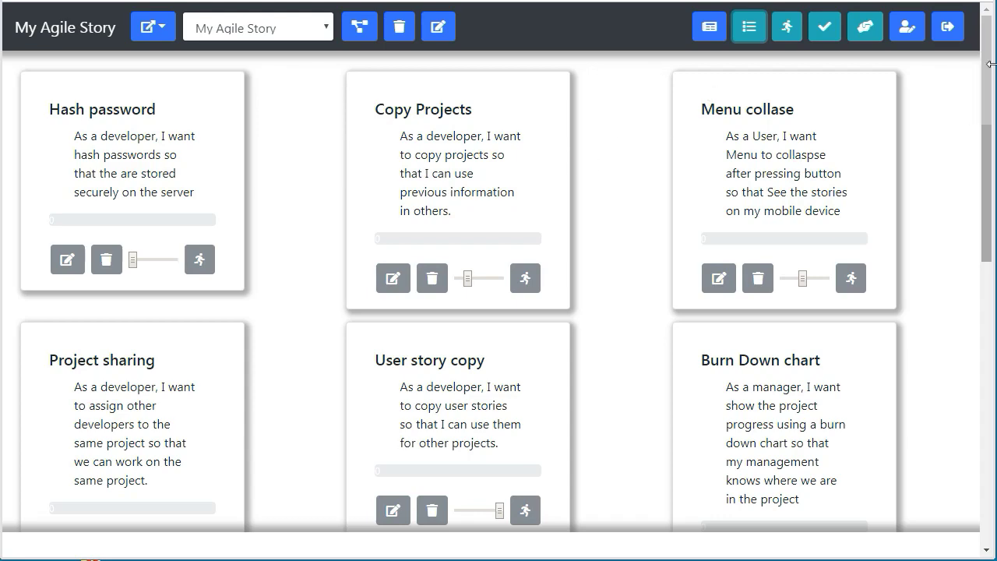
# Scroll the My Agile Story backlog showing Hash password, Menu collase, Project sharing and User story copy.
pyautogui.moveTo(988, 71); pyautogui.dragTo(987, 39)
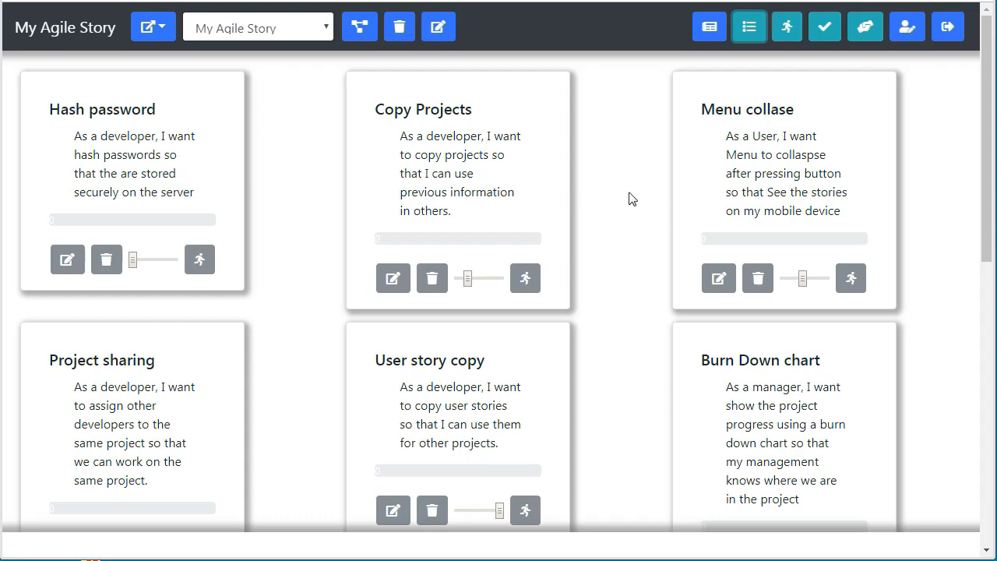
# Scroll through every backlog card, then show completed stories like Edit project info and Sprints.
pyautogui.moveTo(987, 117); pyautogui.dragTo(987, 399)
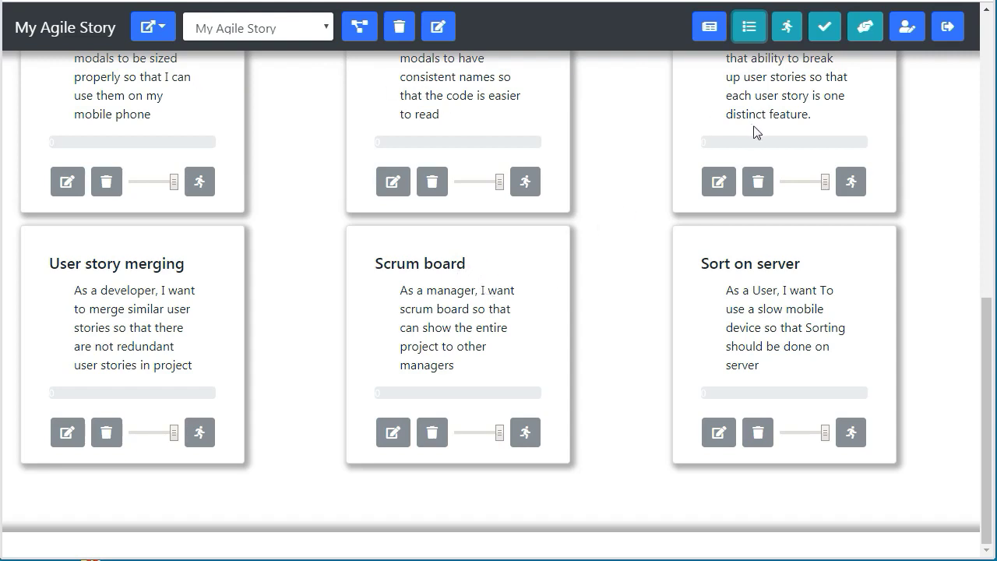
pyautogui.scroll(8, 657, 425)
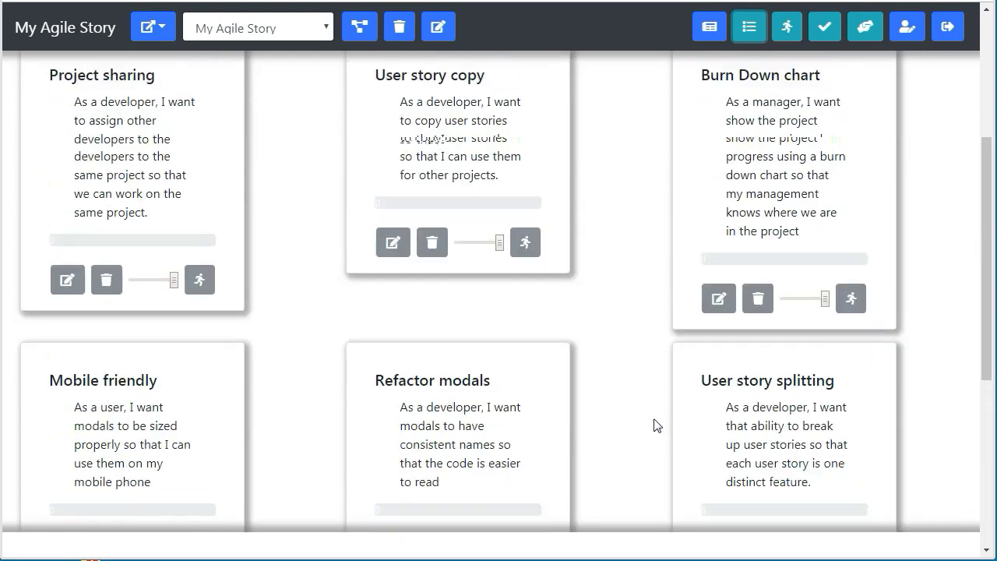
pyautogui.scroll(-8, 657, 426)
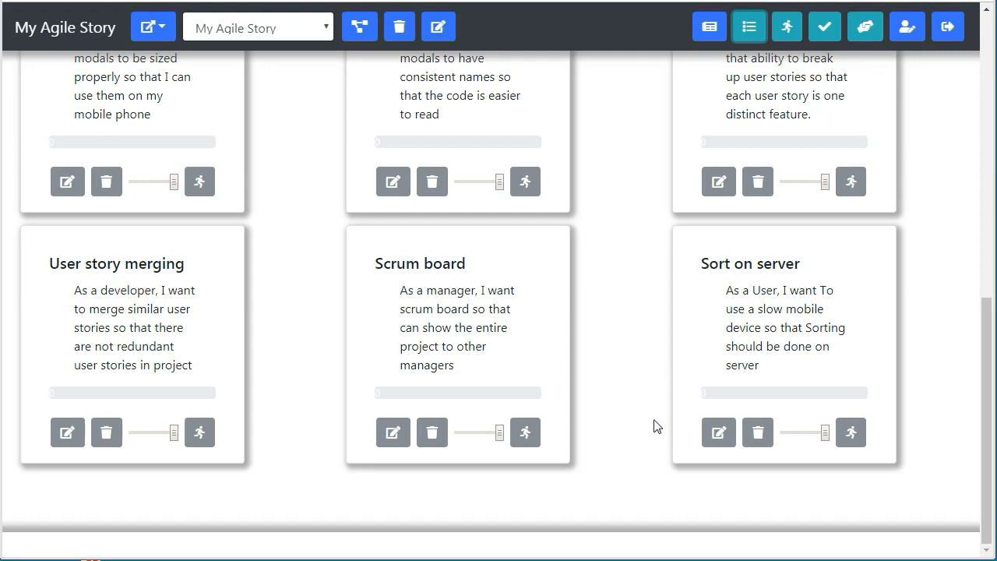
pyautogui.scroll(8, 657, 425)
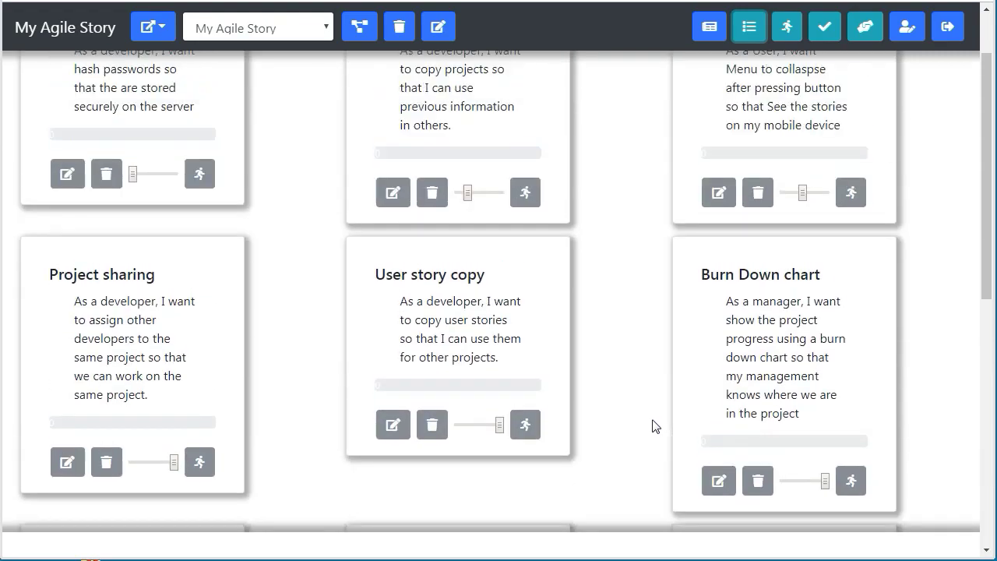
pyautogui.scroll(-8, 657, 425)
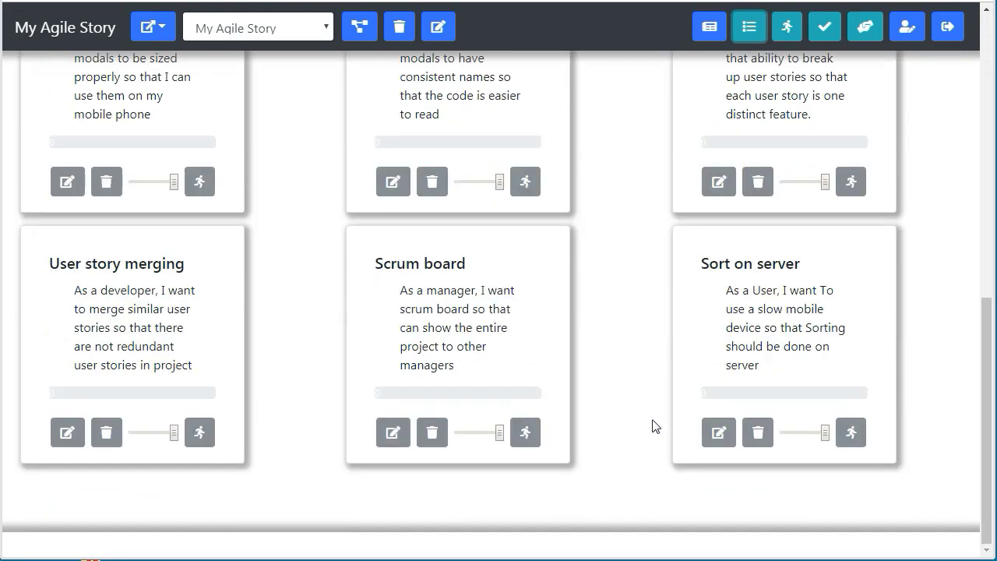
pyautogui.scroll(1, 630, 272)
pyautogui.scroll(7, 631, 272)
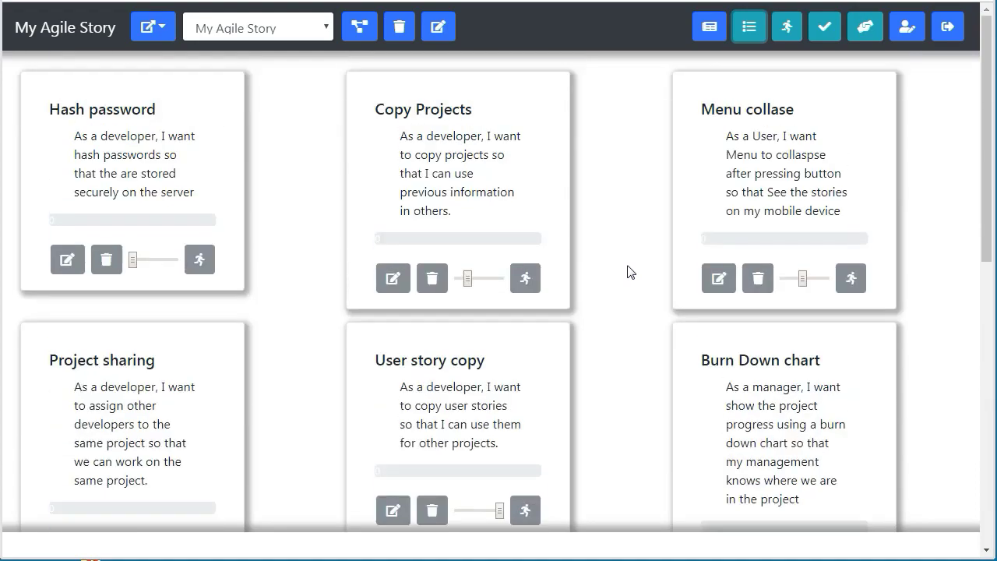
pyautogui.scroll(-8, 631, 272)
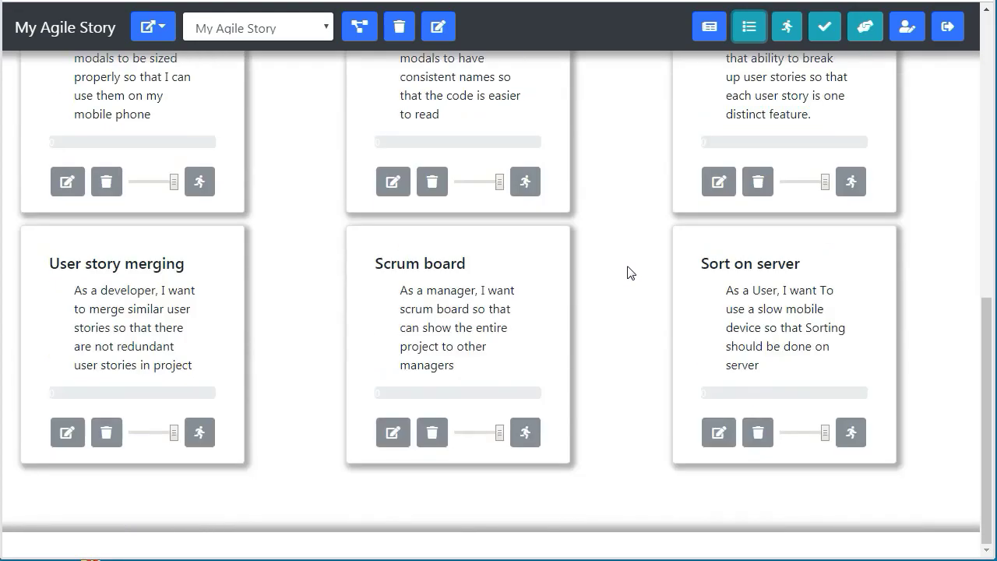
pyautogui.scroll(4, 631, 271)
pyautogui.scroll(5, 630, 272)
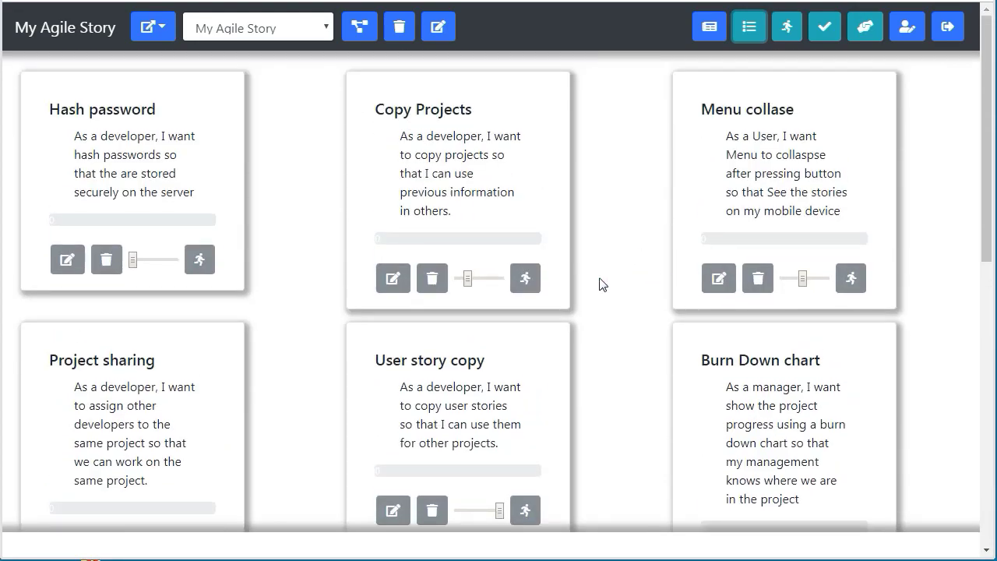
pyautogui.scroll(-7, 600, 284)
pyautogui.scroll(8, 602, 284)
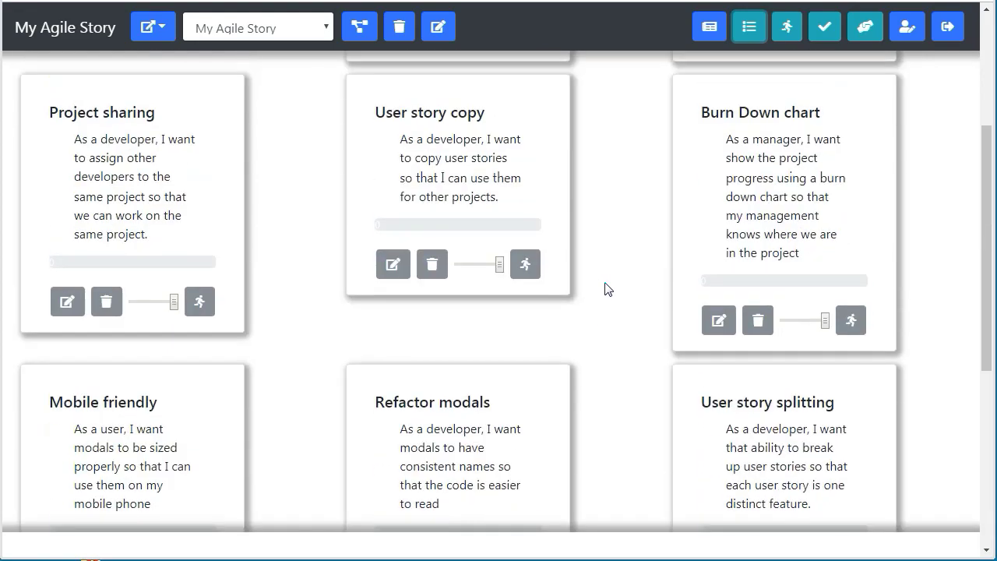
pyautogui.scroll(-7, 609, 339)
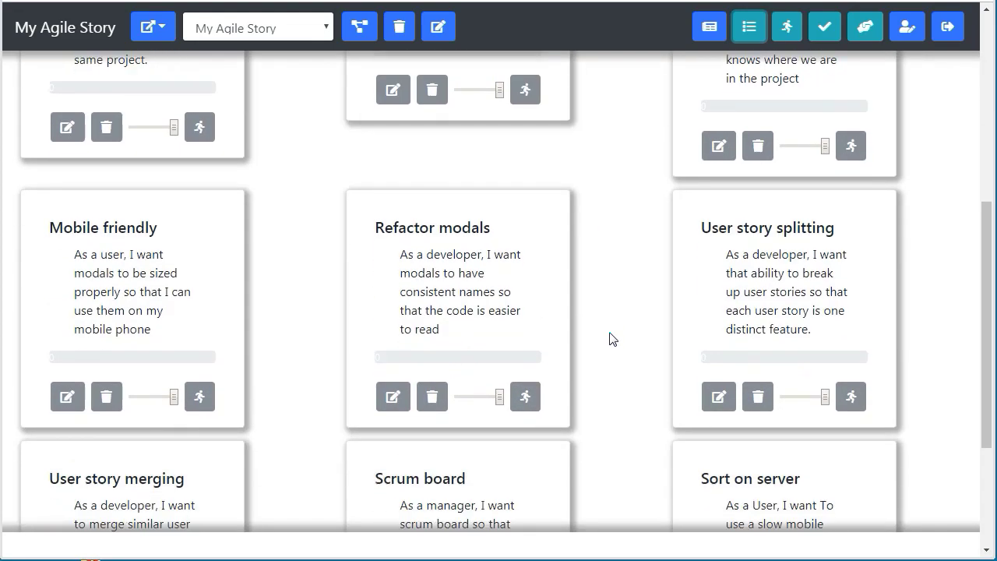
pyautogui.scroll(7, 609, 339)
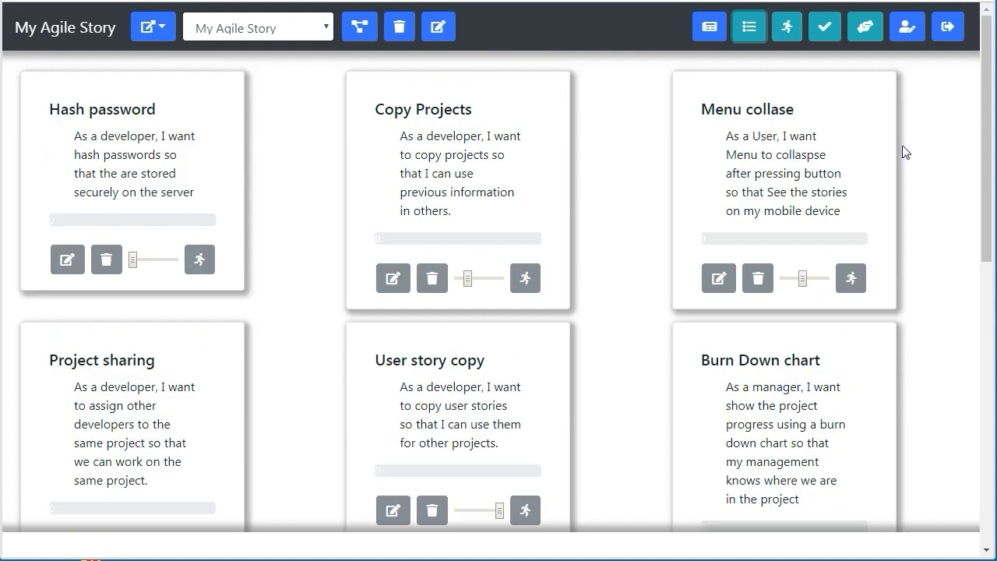
pyautogui.click(859, 38)
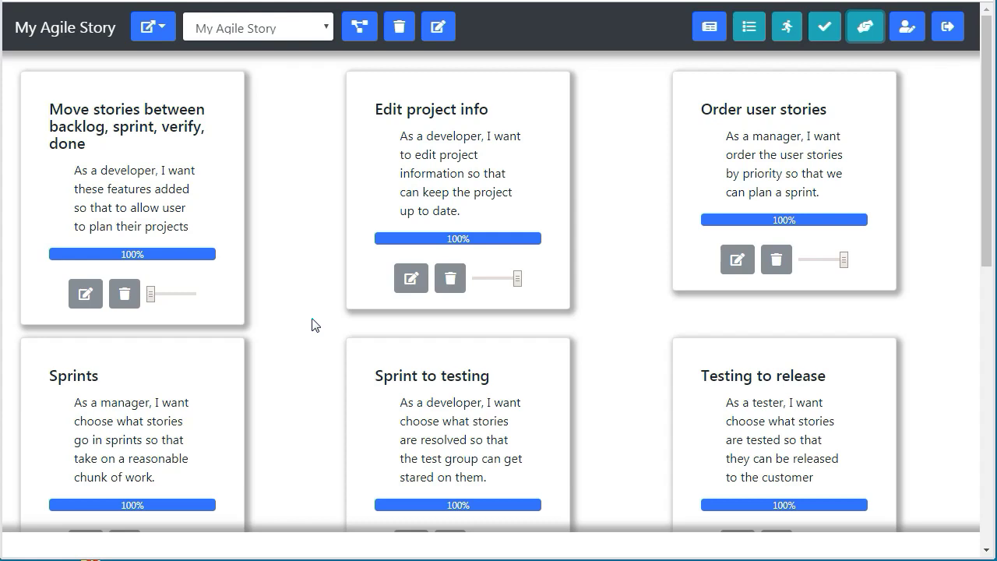
pyautogui.scroll(-1, 252, 229)
pyautogui.scroll(1, 254, 229)
pyautogui.scroll(-7, 304, 293)
pyautogui.scroll(-1, 305, 293)
pyautogui.scroll(8, 308, 299)
pyautogui.click(405, 275)
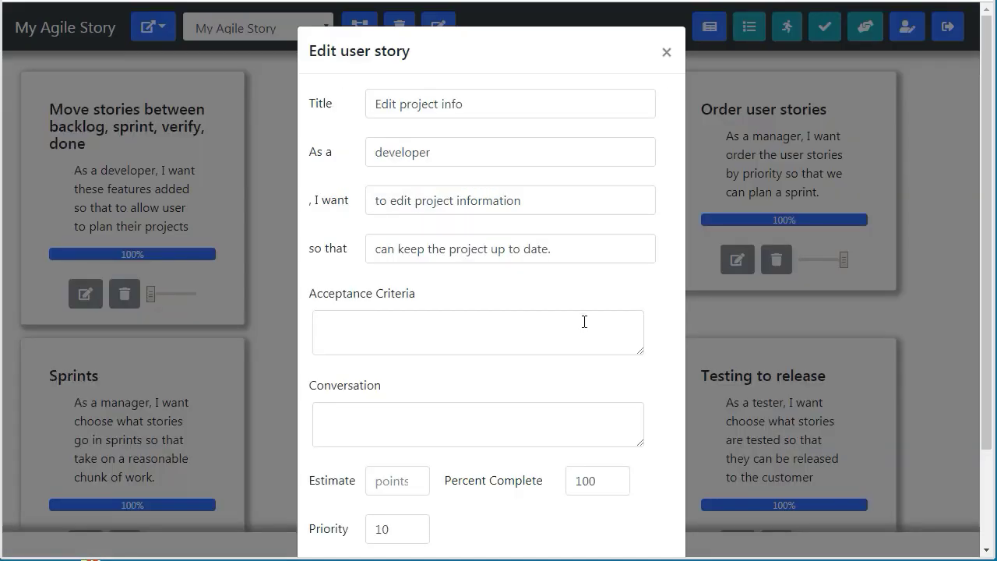
pyautogui.scroll(-2, 585, 322)
pyautogui.scroll(2, 584, 322)
pyautogui.scroll(-2, 585, 322)
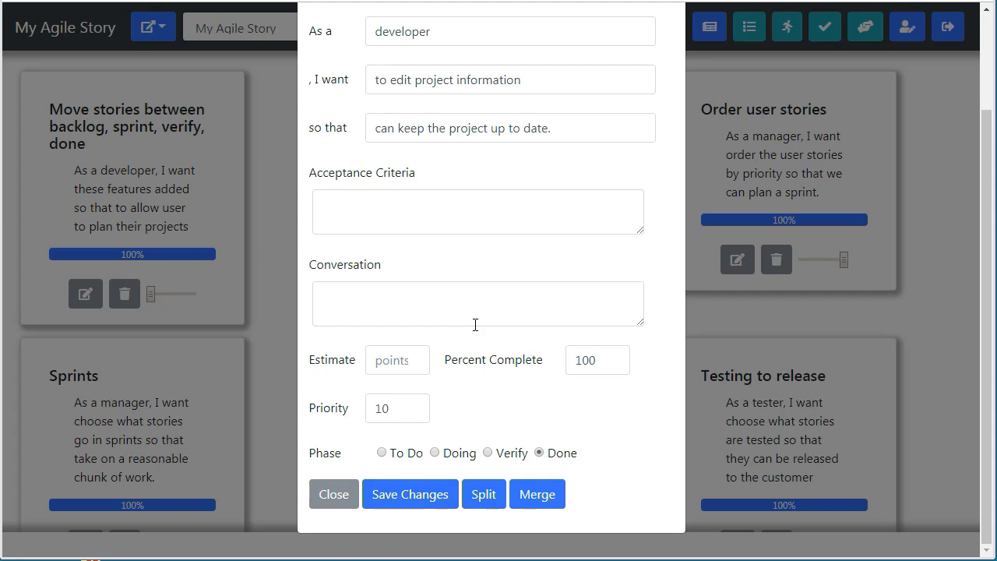
pyautogui.scroll(2, 544, 234)
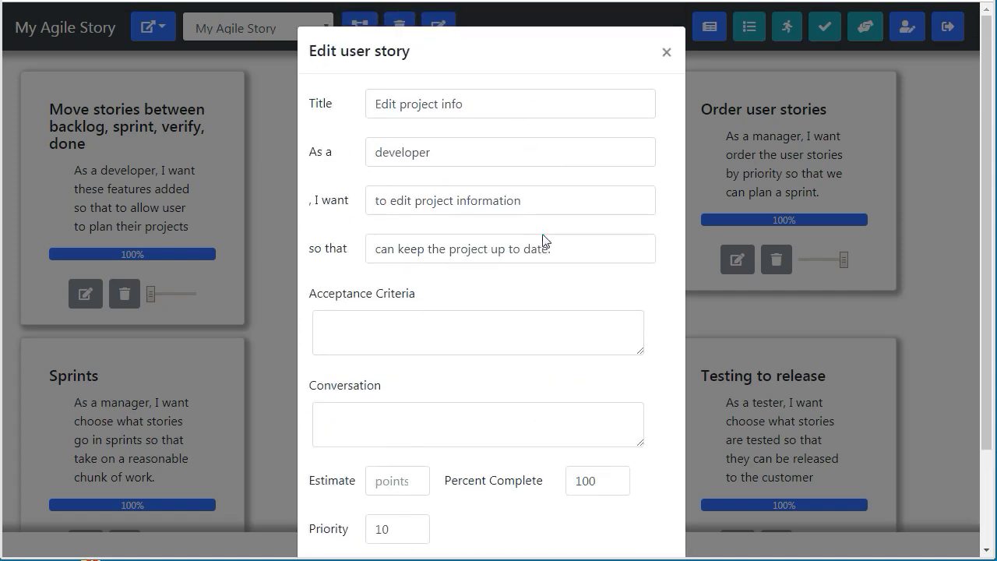
pyautogui.scroll(-2, 545, 238)
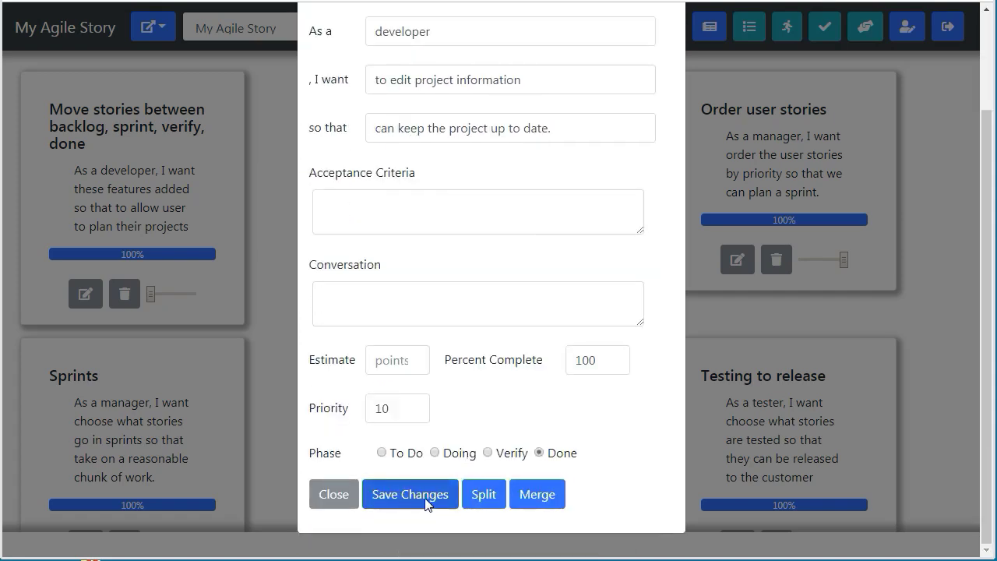
pyautogui.click(403, 496)
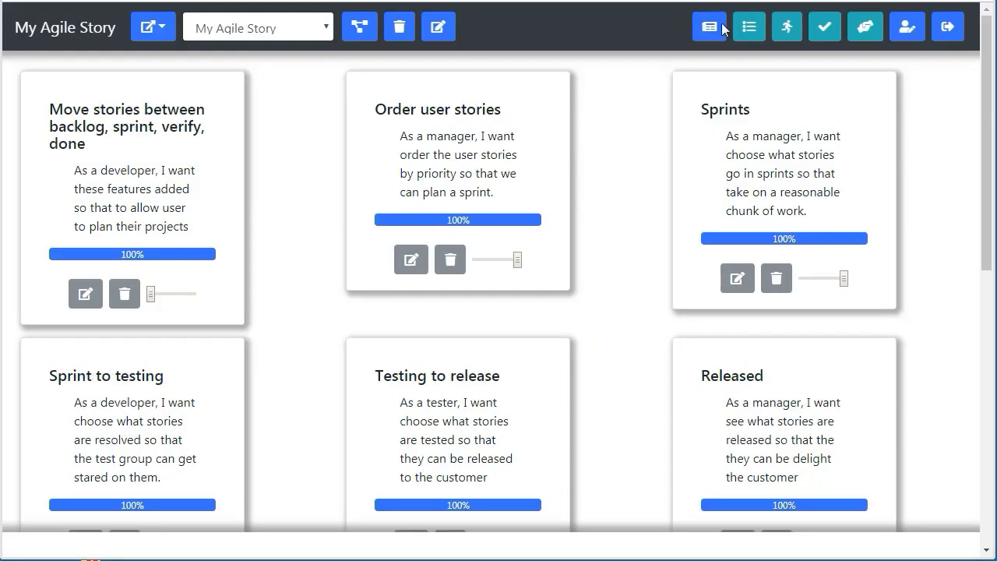
pyautogui.click(749, 29)
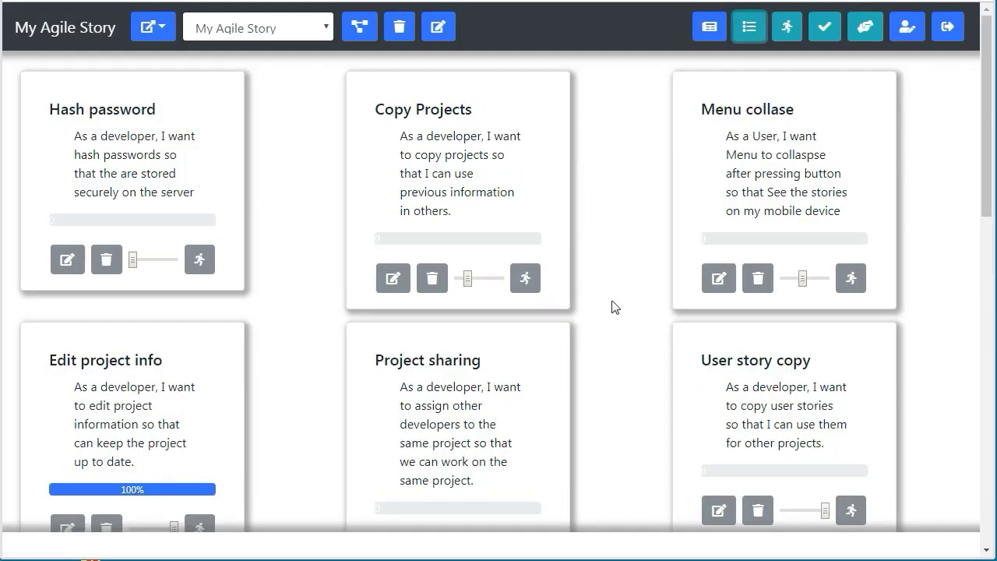
pyautogui.scroll(-3, 316, 408)
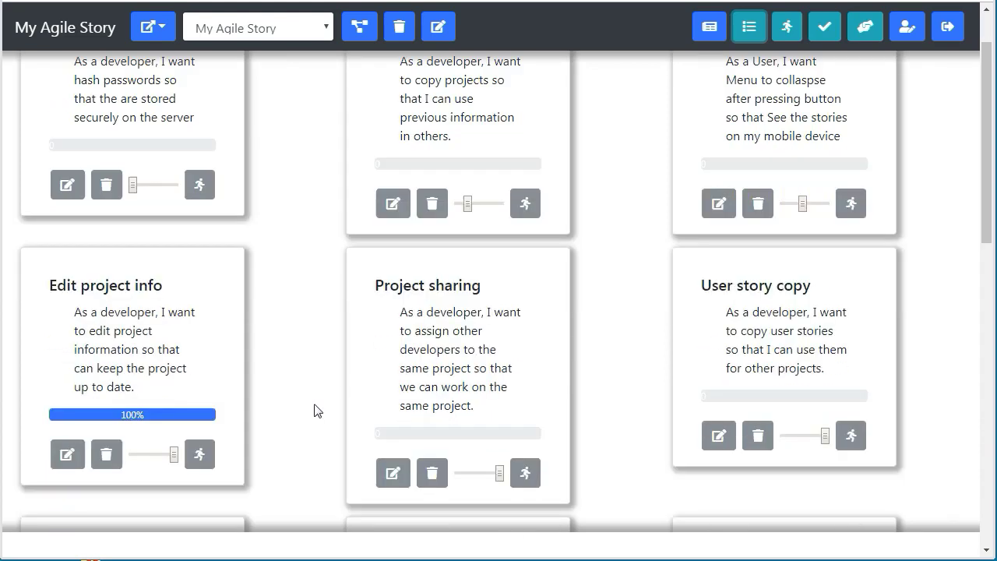
pyautogui.scroll(1, 316, 410)
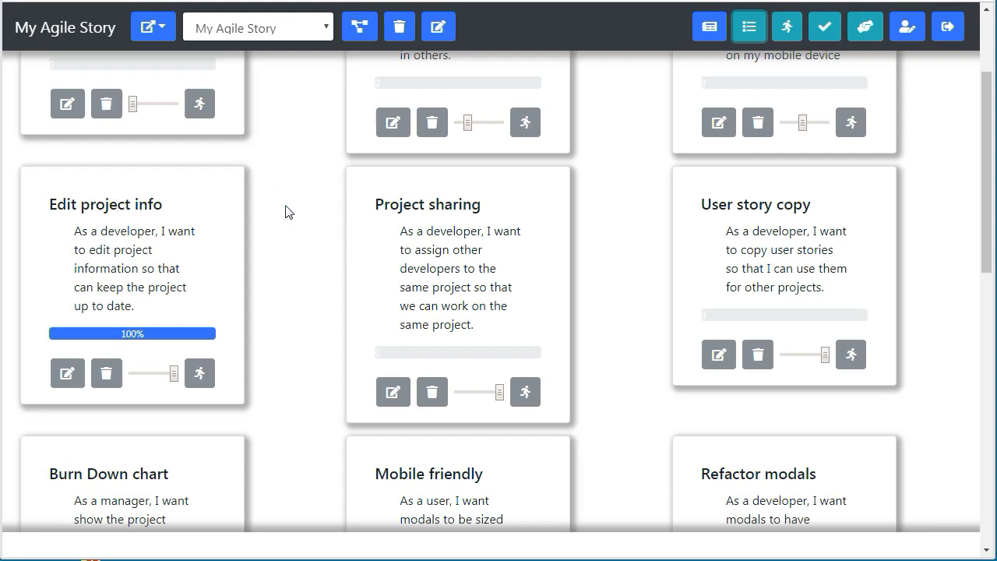
pyautogui.click(440, 29)
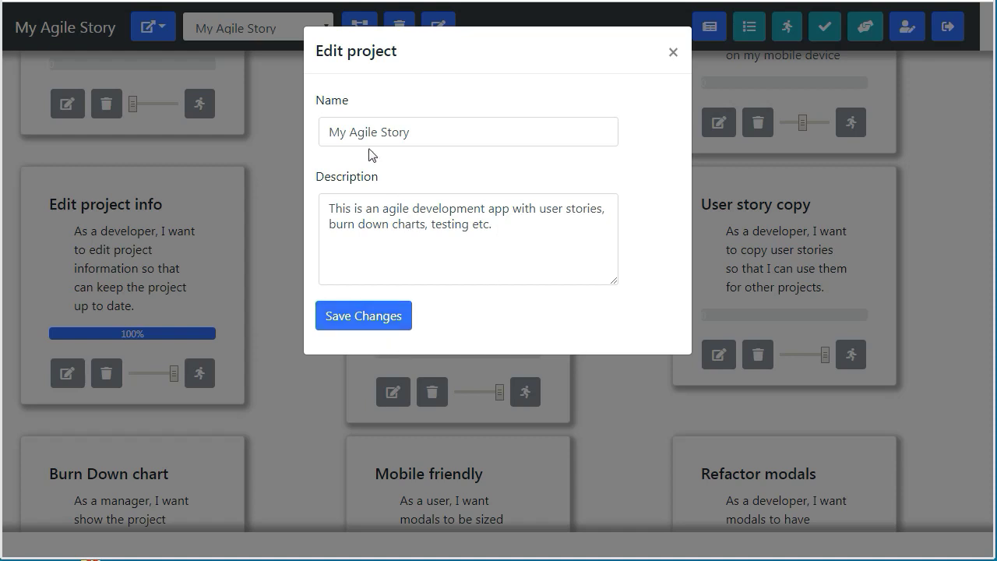
pyautogui.click(385, 317)
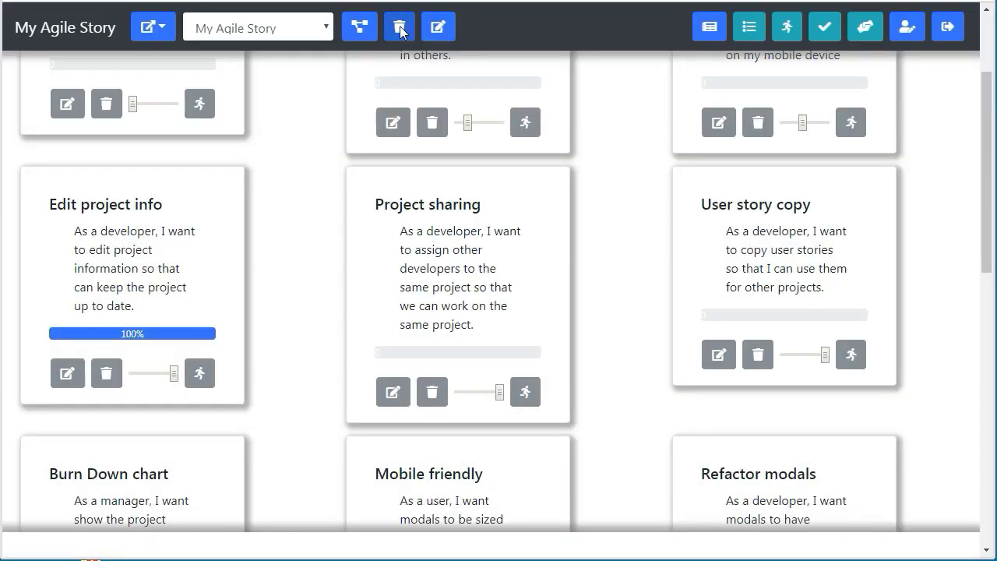
pyautogui.click(400, 28)
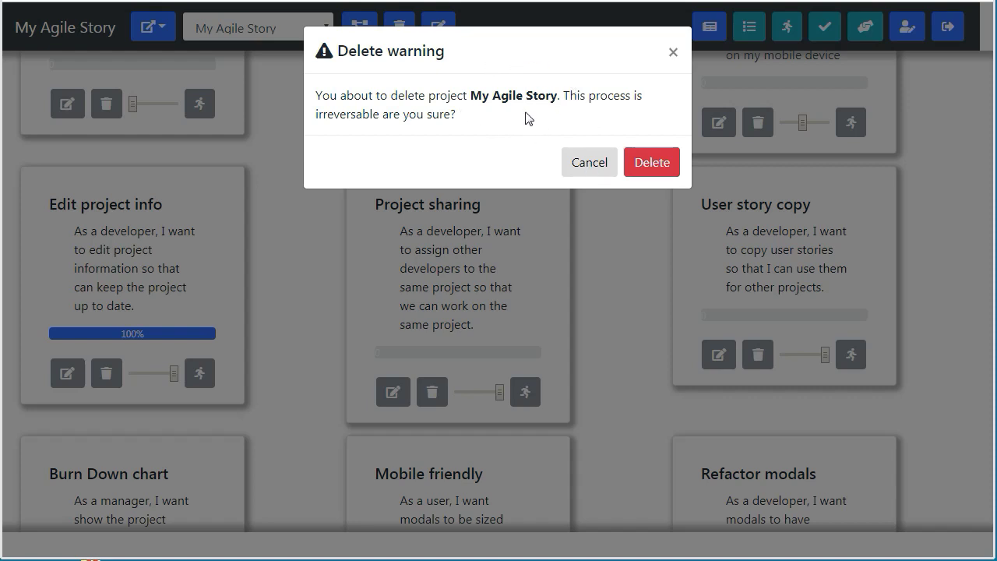
pyautogui.click(589, 165)
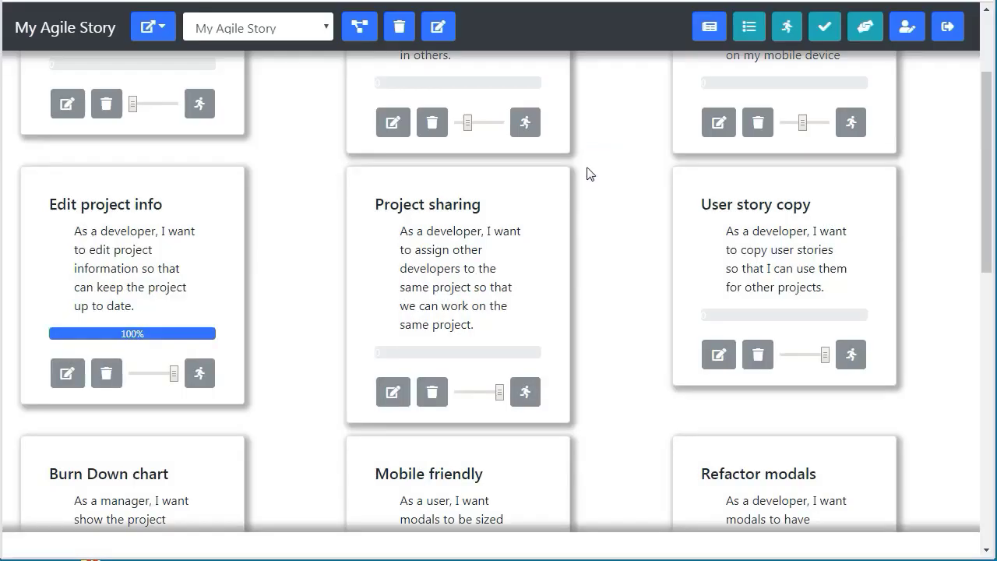
pyautogui.click(107, 374)
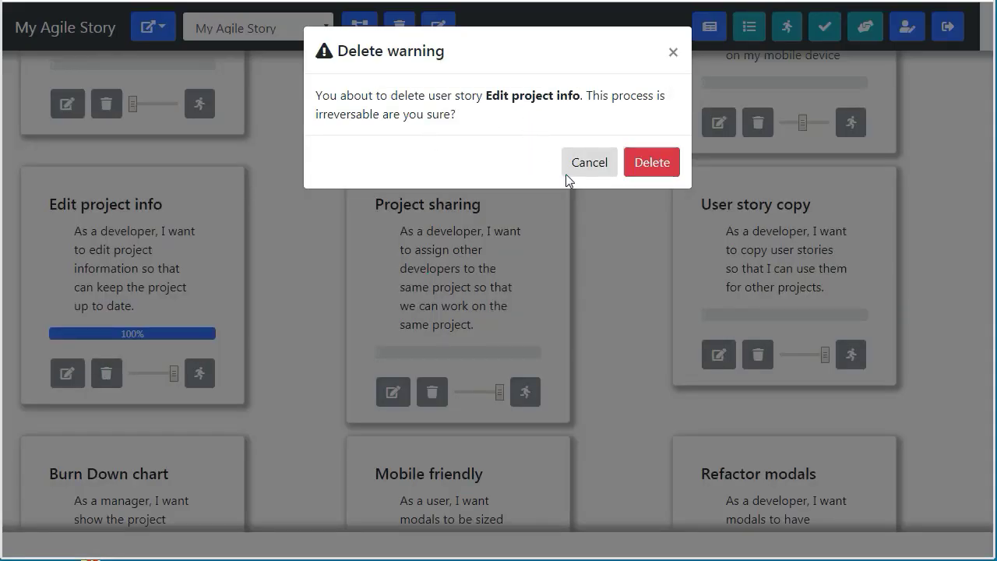
pyautogui.click(590, 166)
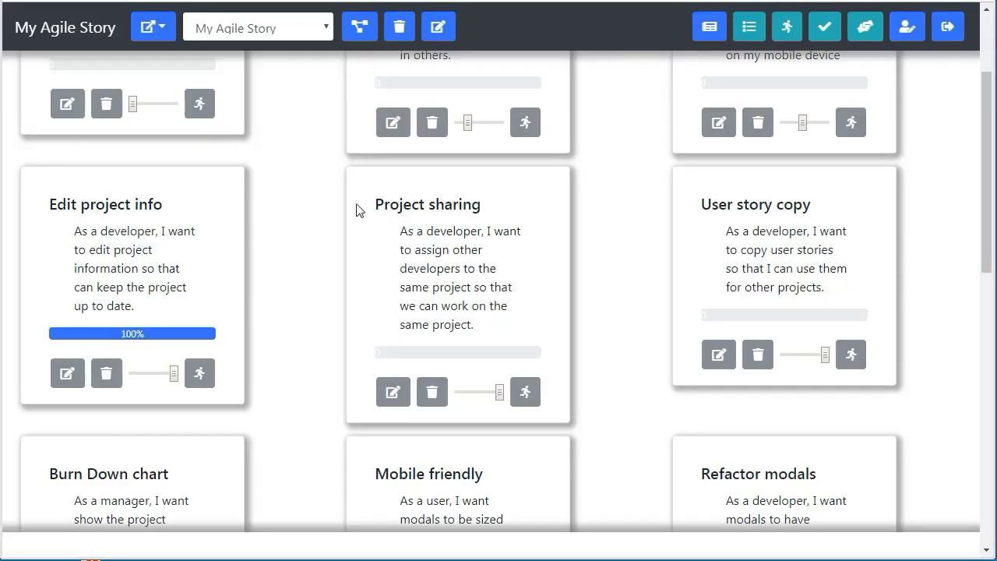
pyautogui.scroll(2, 323, 278)
pyautogui.scroll(-9, 325, 279)
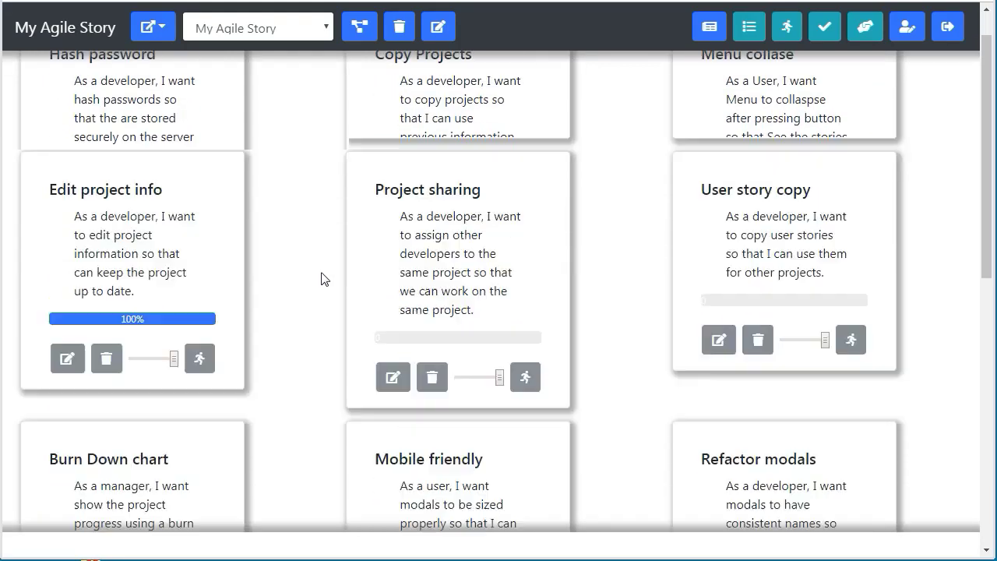
pyautogui.scroll(-3, 324, 278)
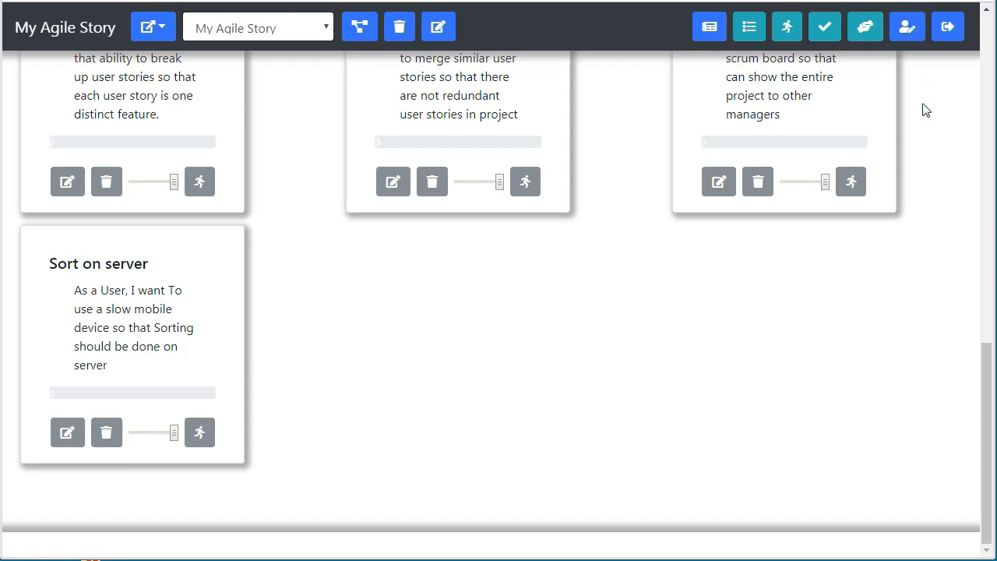
pyautogui.scroll(5, 926, 111)
pyautogui.scroll(6, 925, 111)
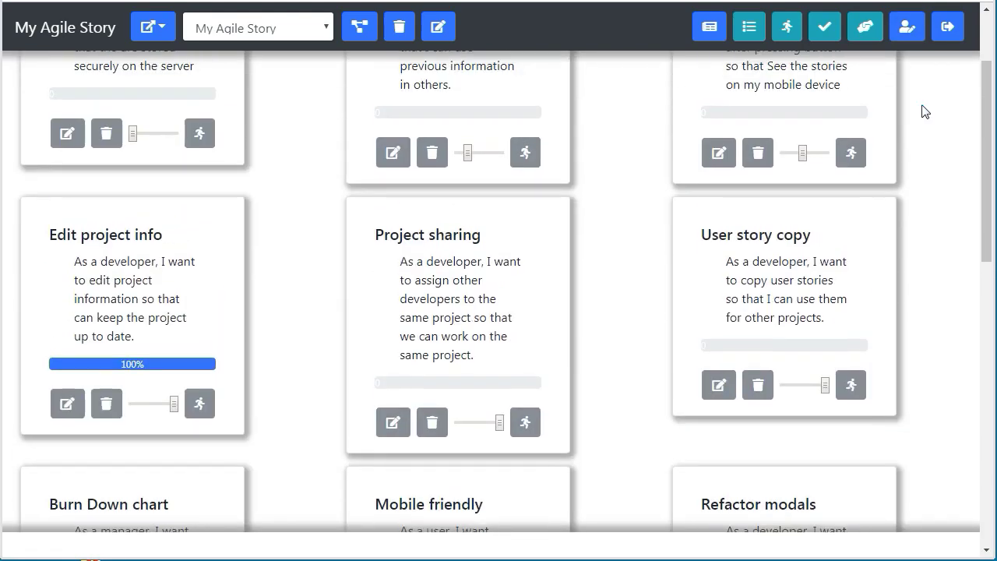
pyautogui.scroll(-11, 926, 112)
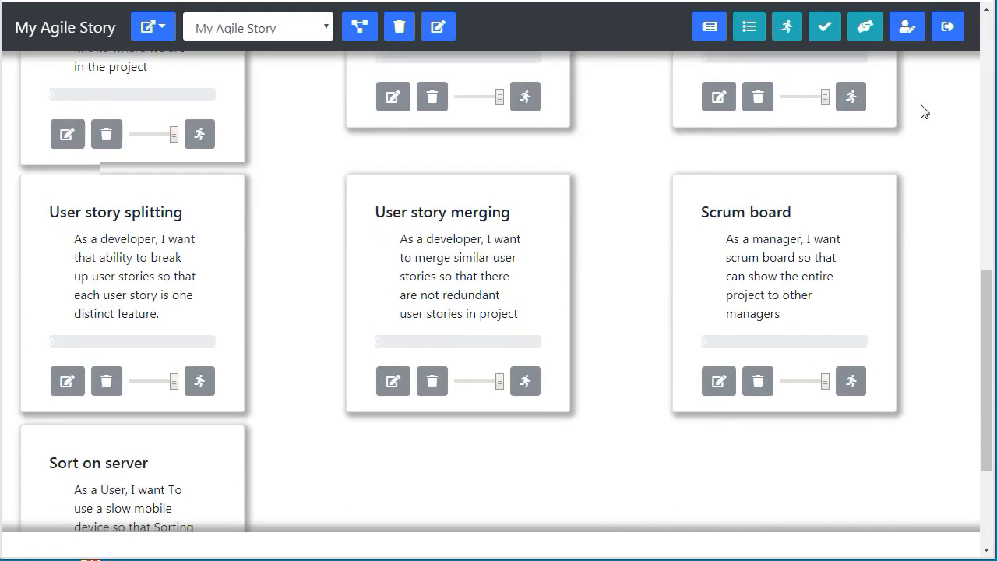
pyautogui.scroll(11, 908, 220)
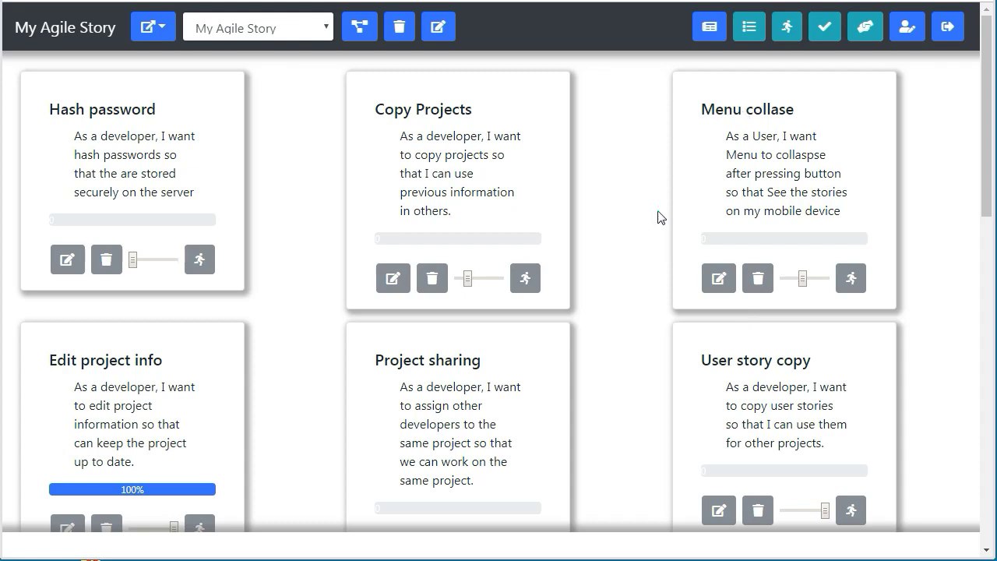
pyautogui.scroll(-1, 659, 216)
pyautogui.scroll(1, 659, 217)
# Lower Copy Projects' priority and raise Scrum board's so it becomes the second backlog card.
pyautogui.moveTo(468, 278); pyautogui.dragTo(500, 279)
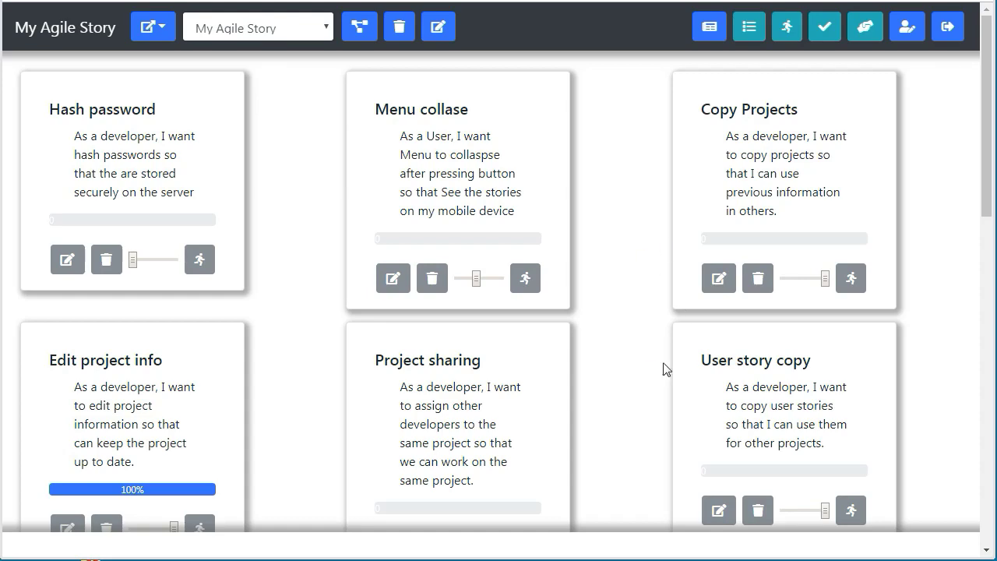
pyautogui.moveTo(985, 81); pyautogui.dragTo(986, 356)
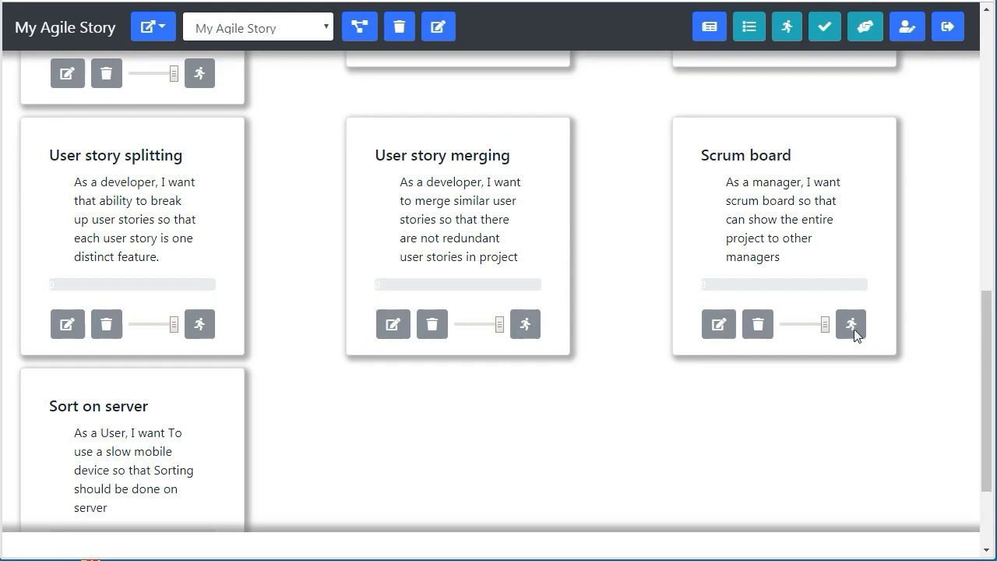
pyautogui.moveTo(825, 324); pyautogui.dragTo(770, 334)
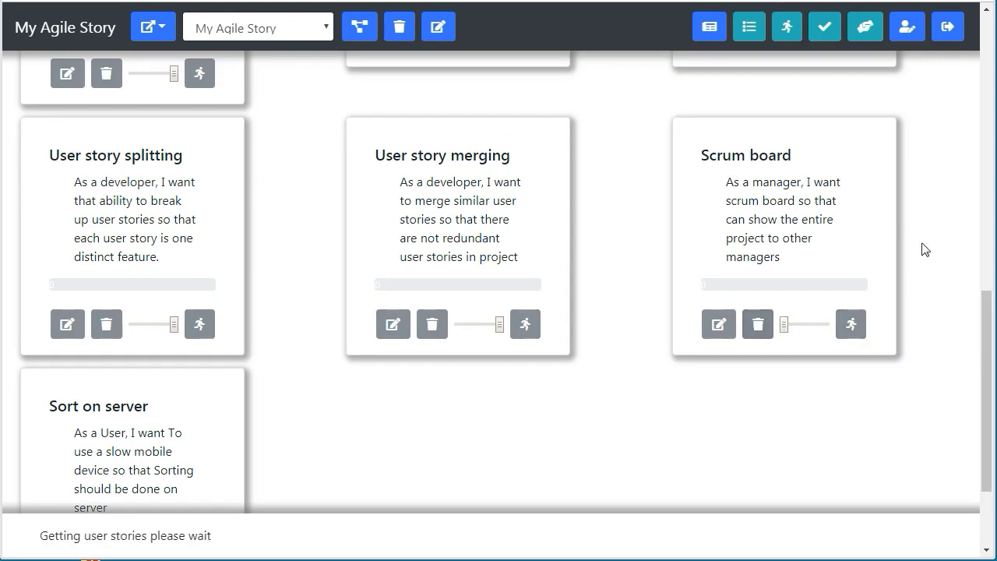
pyautogui.moveTo(986, 314); pyautogui.dragTo(989, 15)
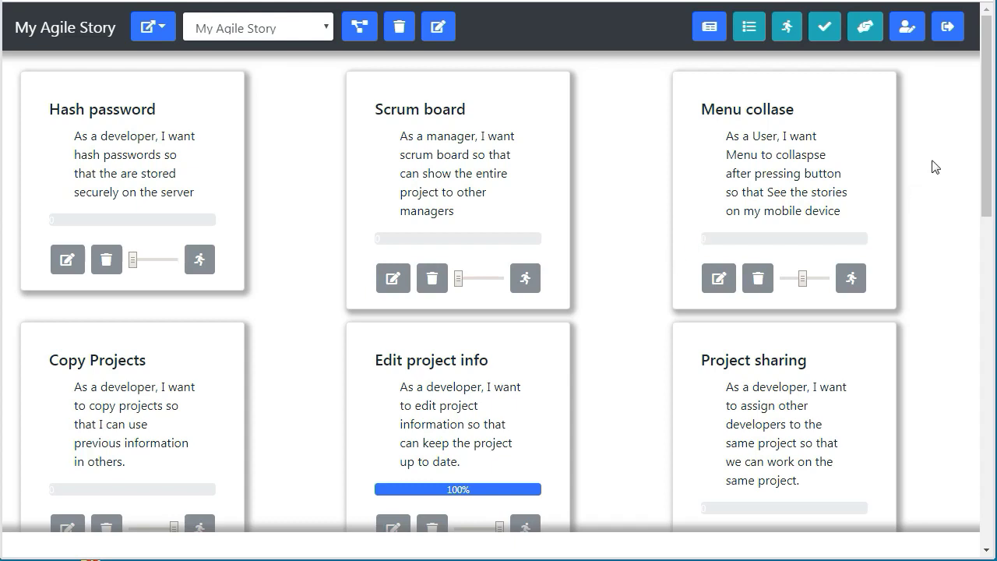
# Set the Edit project info story's phase to Done and save it.
pyautogui.scroll(-1, 990, 108)
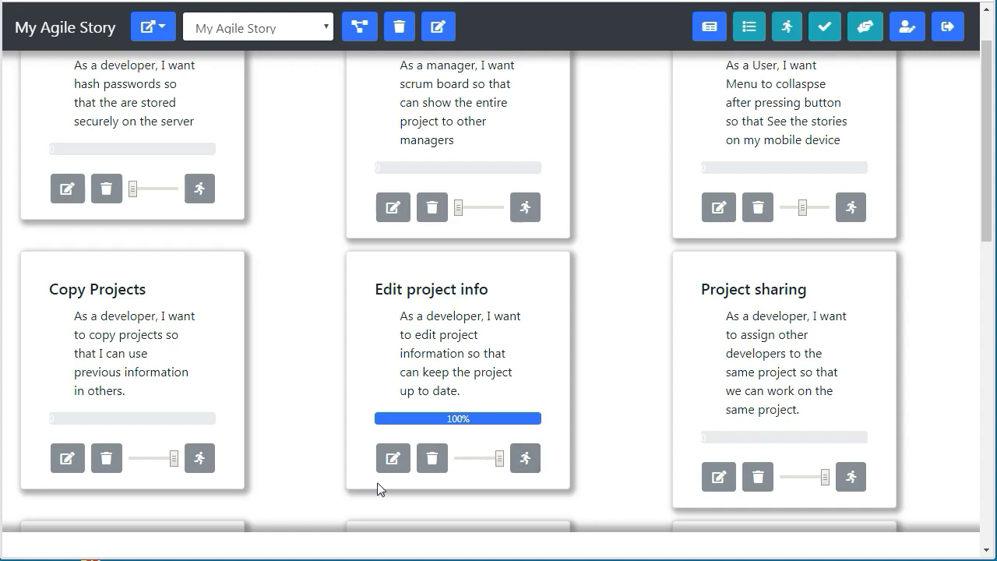
pyautogui.click(395, 468)
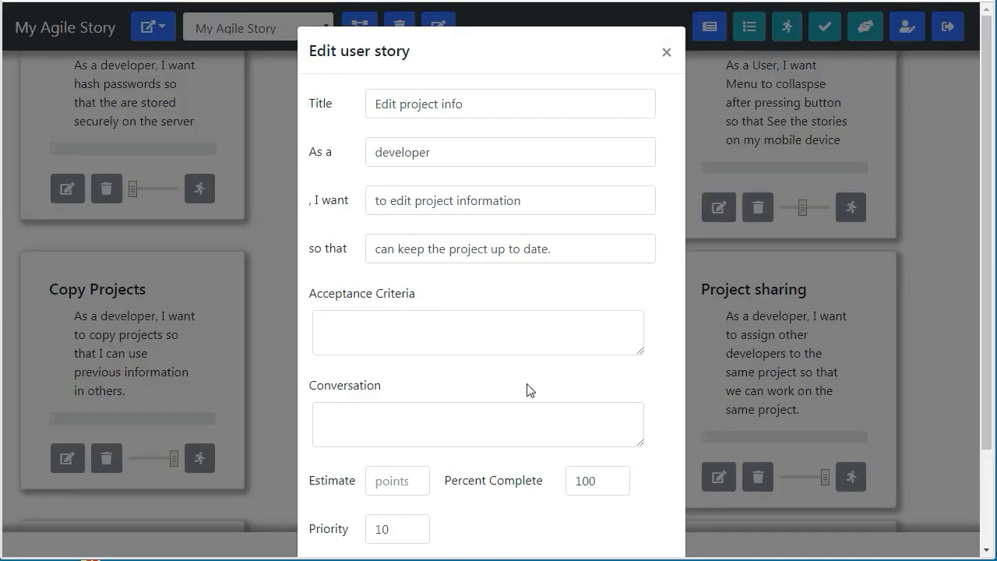
pyautogui.scroll(-2, 527, 390)
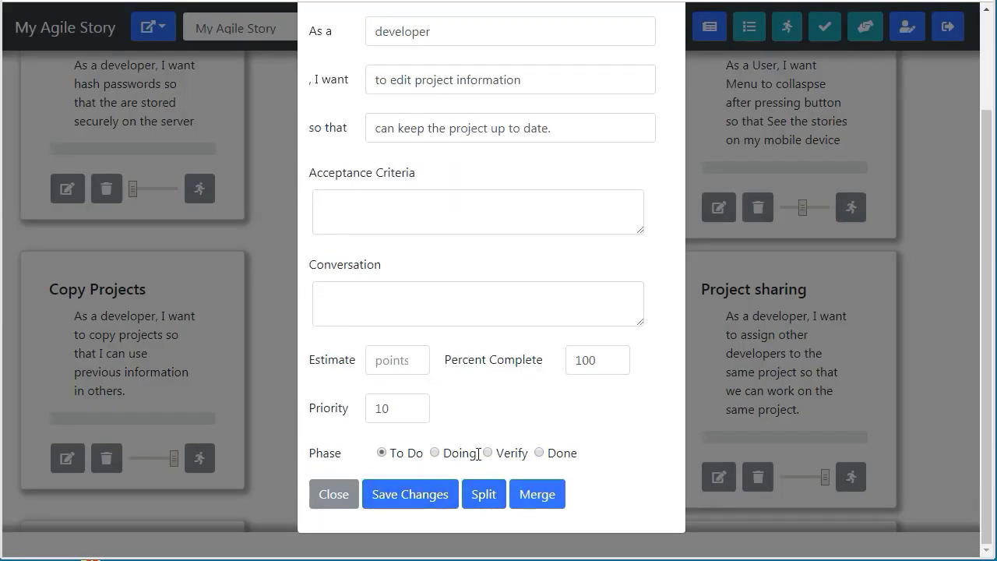
pyautogui.click(541, 455)
pyautogui.click(412, 503)
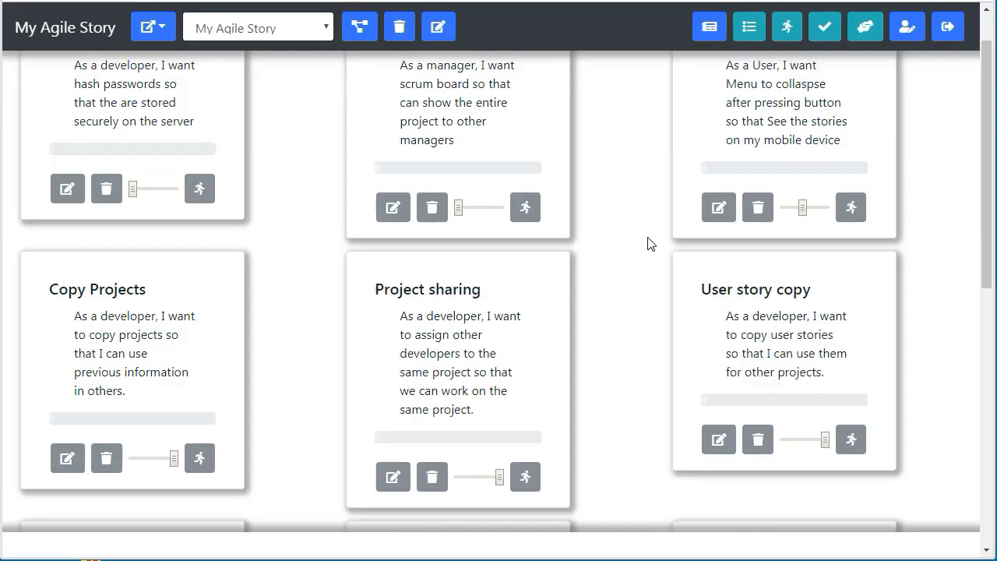
# Review the backlog, where Project sharing and User story copy now follow Copy Projects.
pyautogui.scroll(1, 651, 244)
pyautogui.scroll(-8, 650, 244)
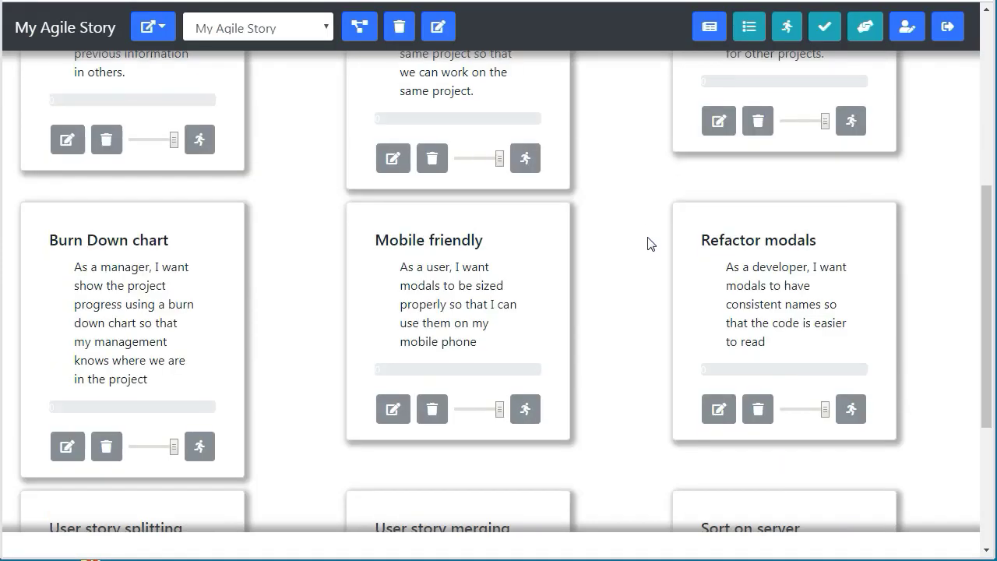
pyautogui.scroll(6, 650, 245)
pyautogui.scroll(3, 653, 260)
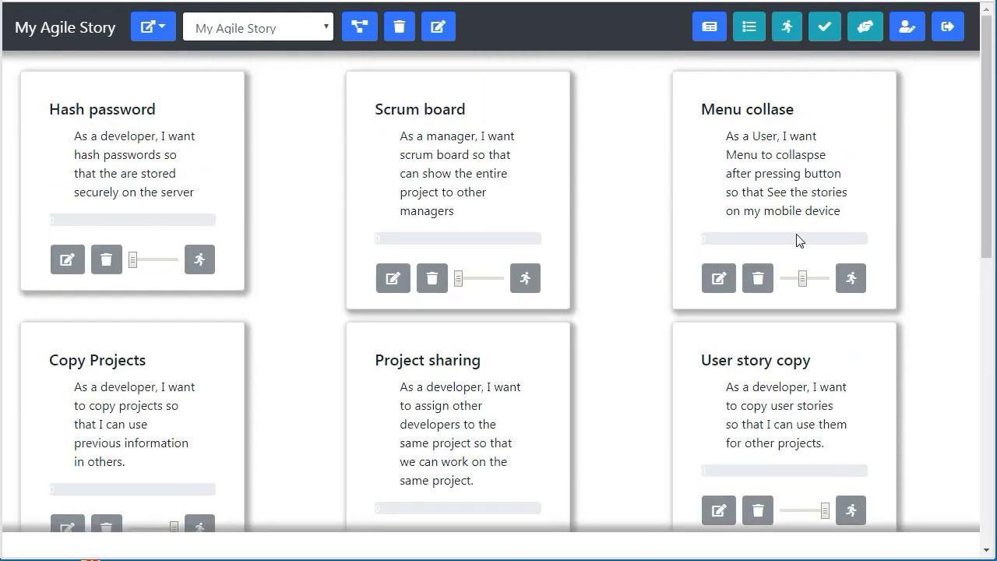
pyautogui.moveTo(987, 96); pyautogui.dragTo(971, 338)
pyautogui.scroll(-3, 971, 374)
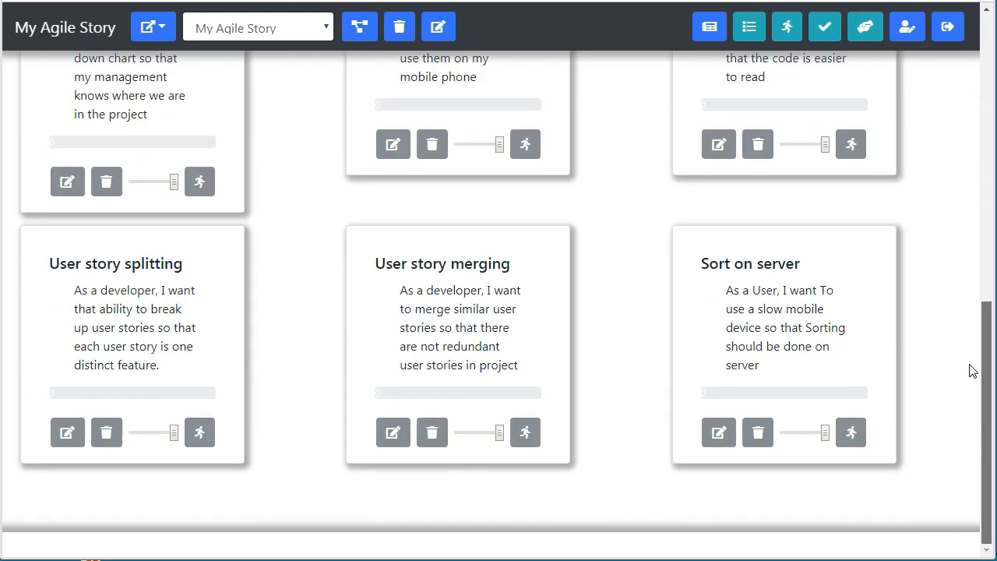
pyautogui.scroll(8, 974, 382)
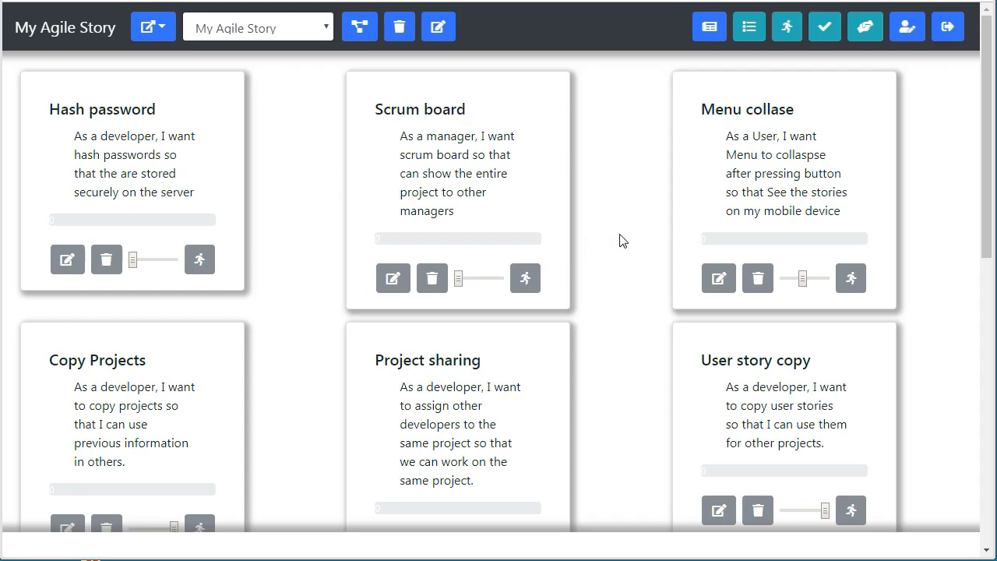
pyautogui.scroll(-7, 622, 241)
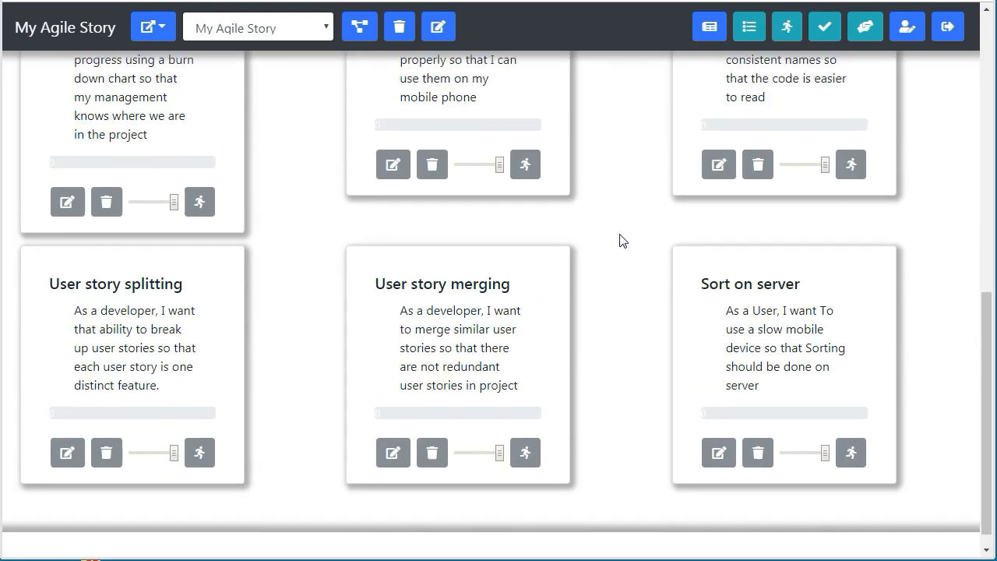
pyautogui.scroll(7, 623, 241)
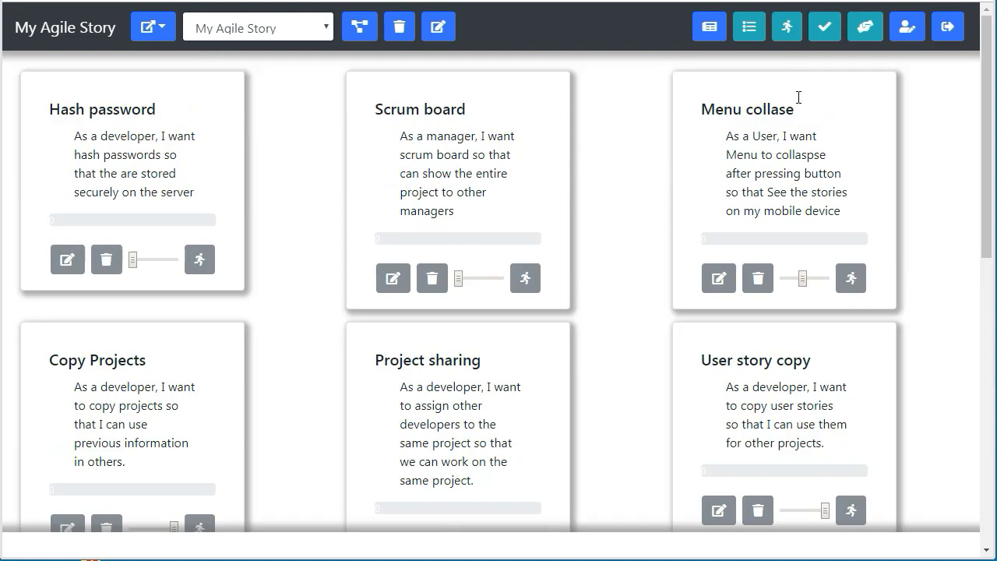